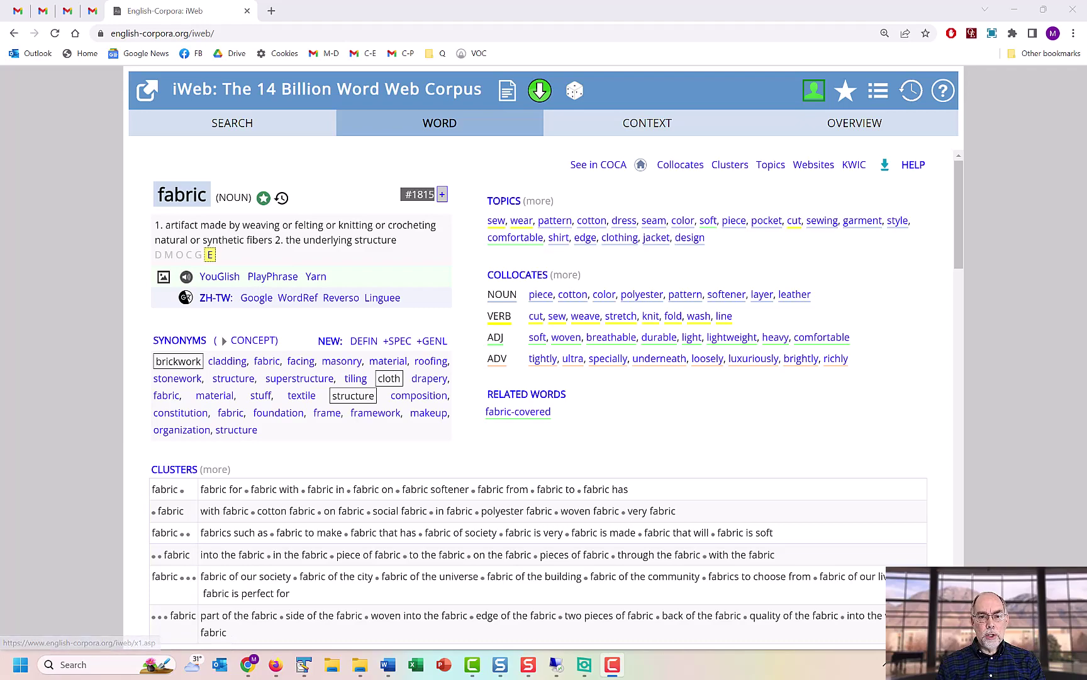
Leave fabric's word profile and return to the iWeb word search form.
left_click(232, 122)
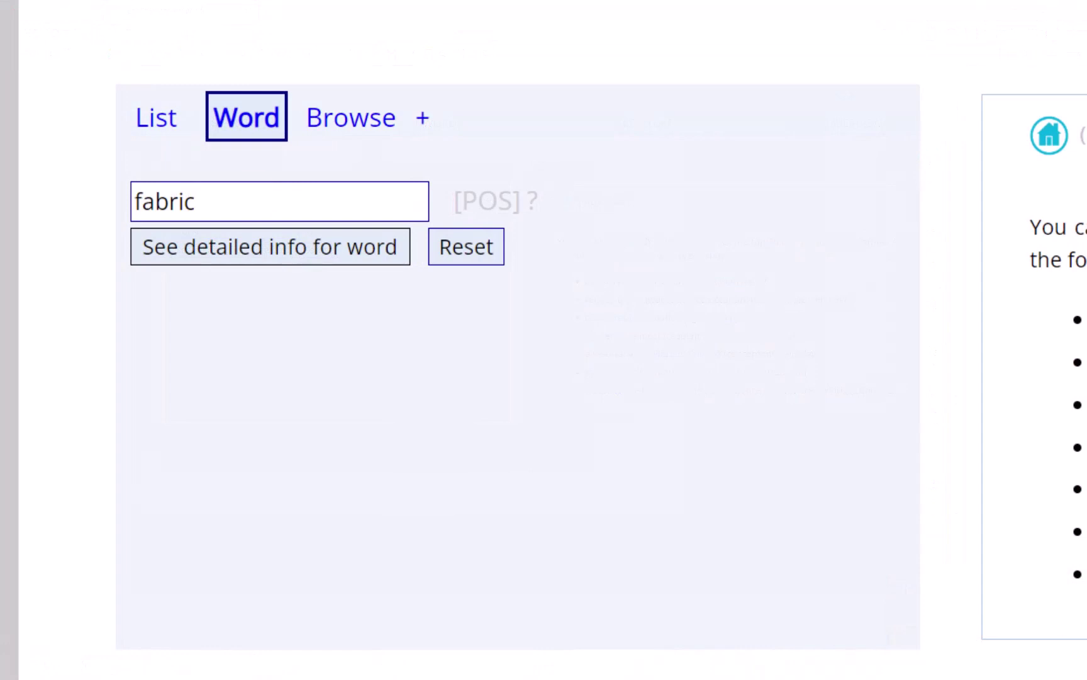
Open the detailed word profile for the noun fabric, ranked #1815.
left_click(249, 197)
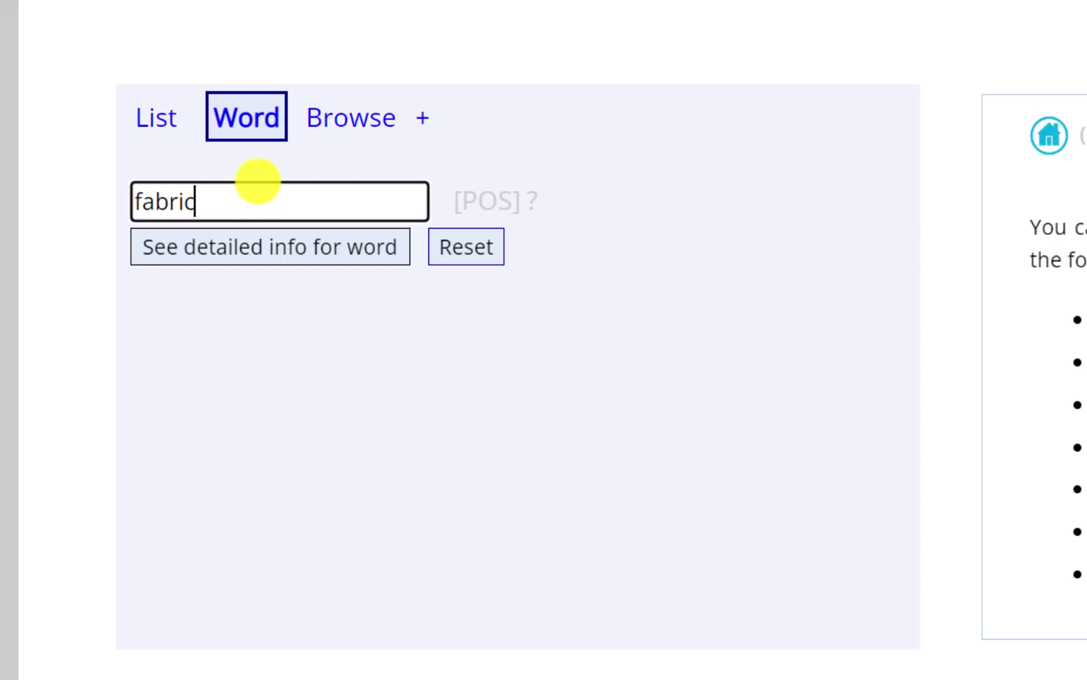
left_click(229, 247)
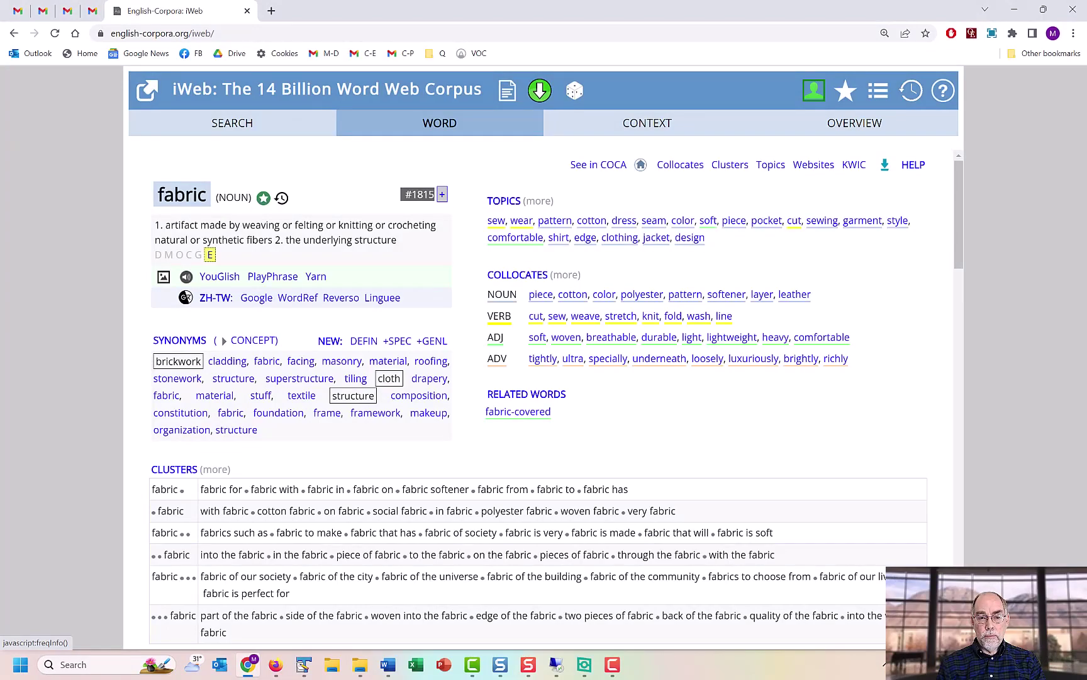
Expand frequency details for fabric's #1815 rank and view its COCA entry.
left_click(442, 194)
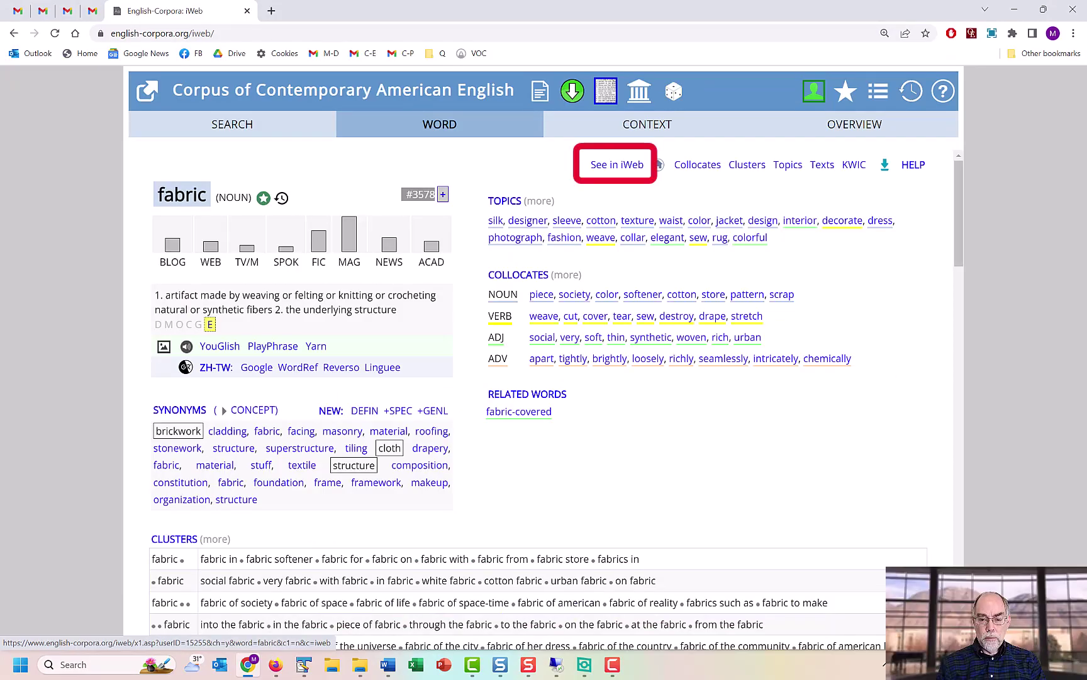
Switch fabric's entry between iWeb and COCA, ending on the iWeb profile.
left_click(617, 165)
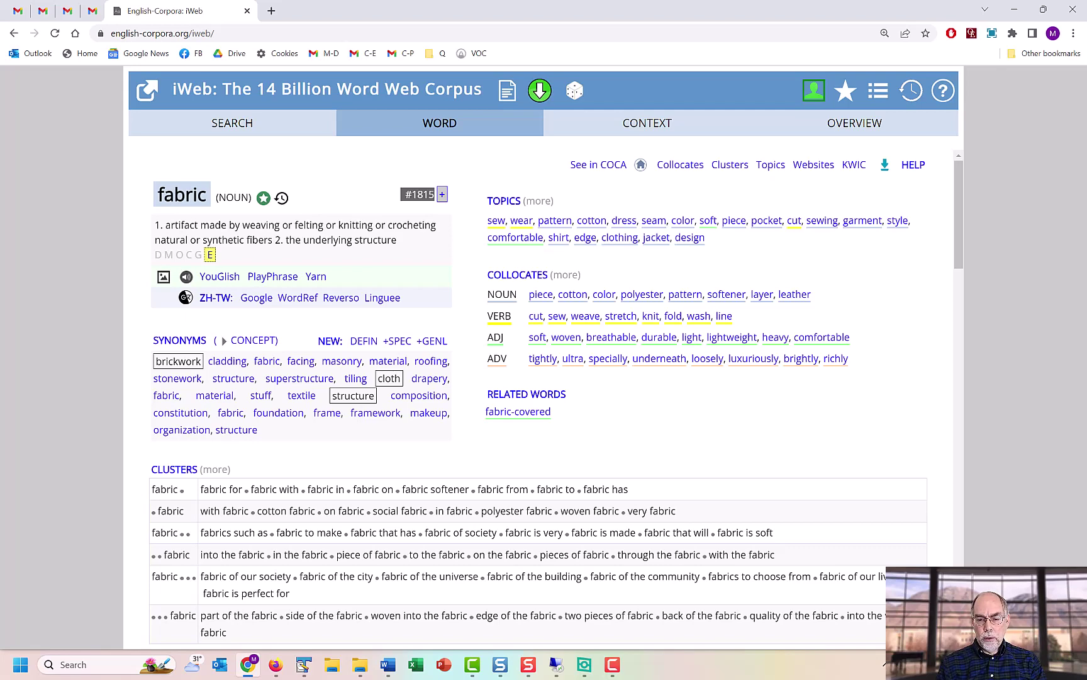
left_click(597, 165)
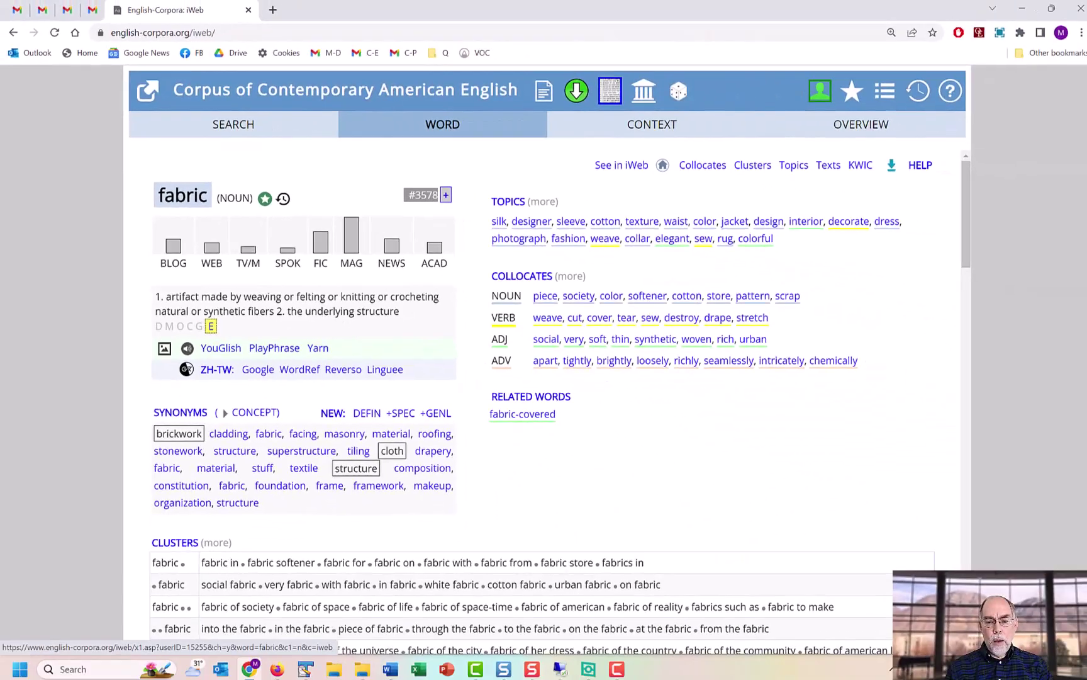
left_click(617, 164)
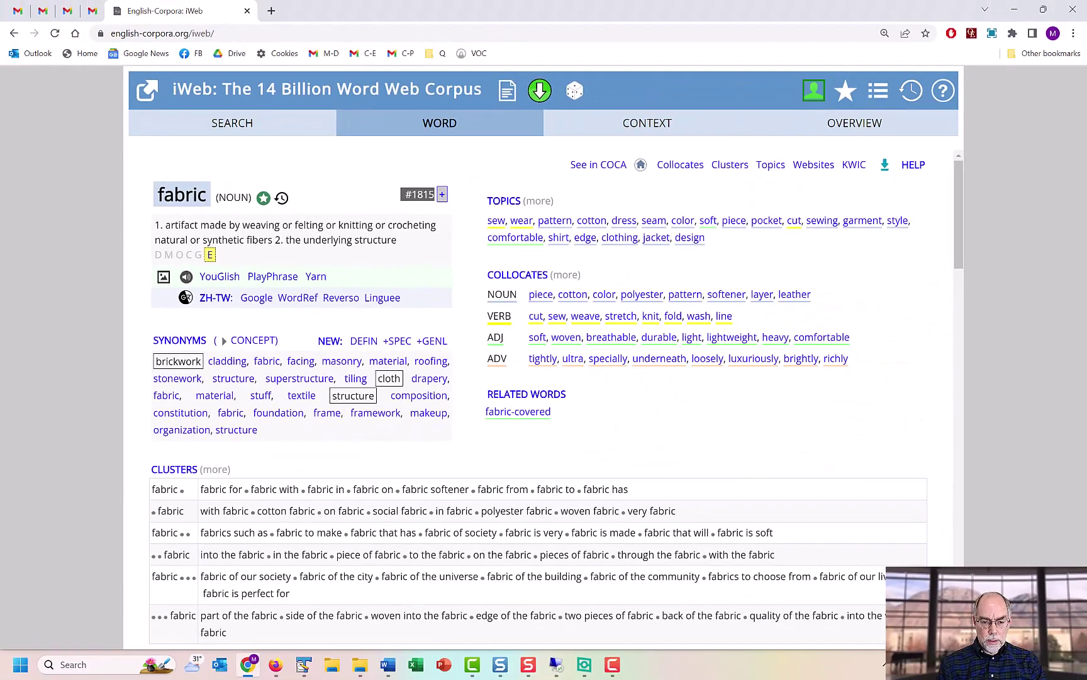
Check fabric's etymology and browse Google Images pictures of fabric.
left_click(209, 254)
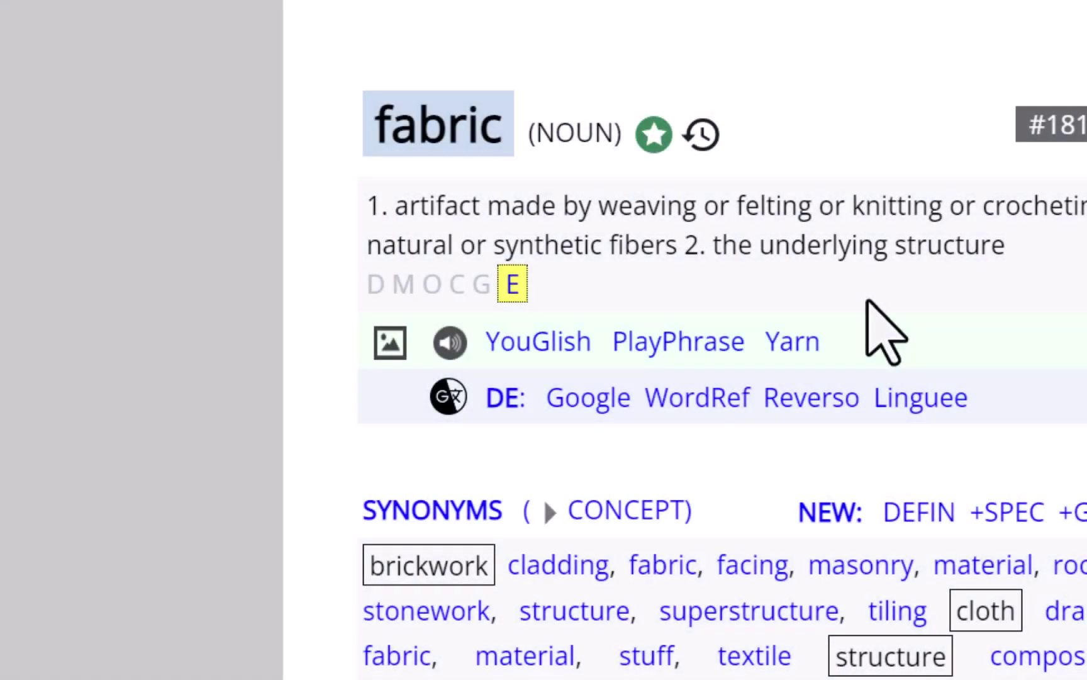
left_click(391, 338)
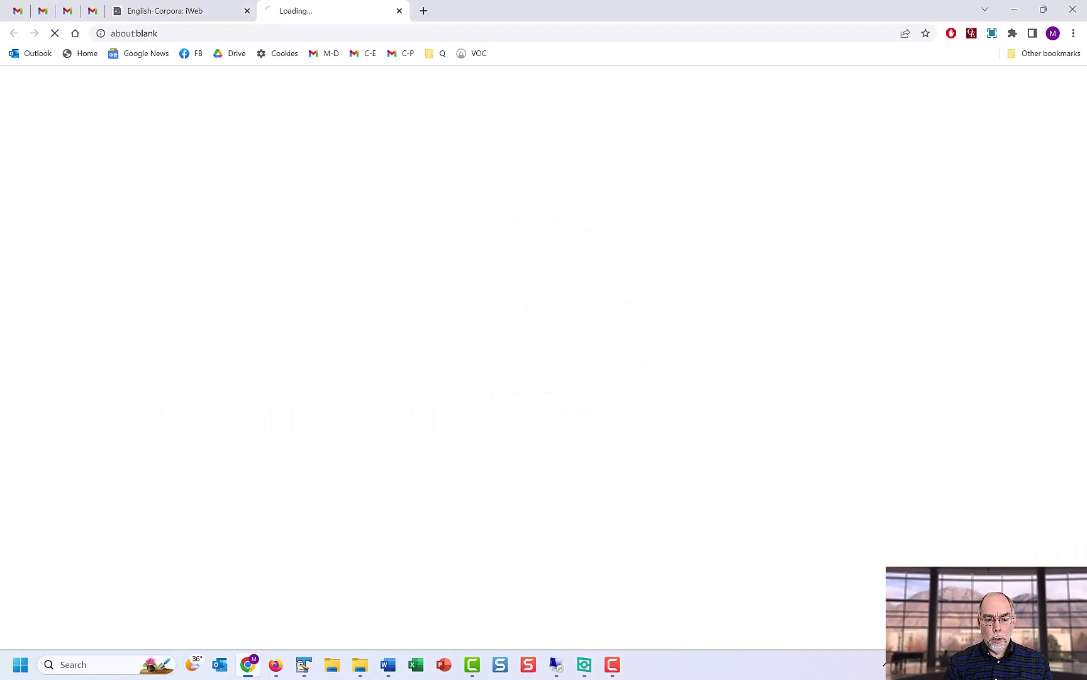
scroll(544, 358, "down", 4)
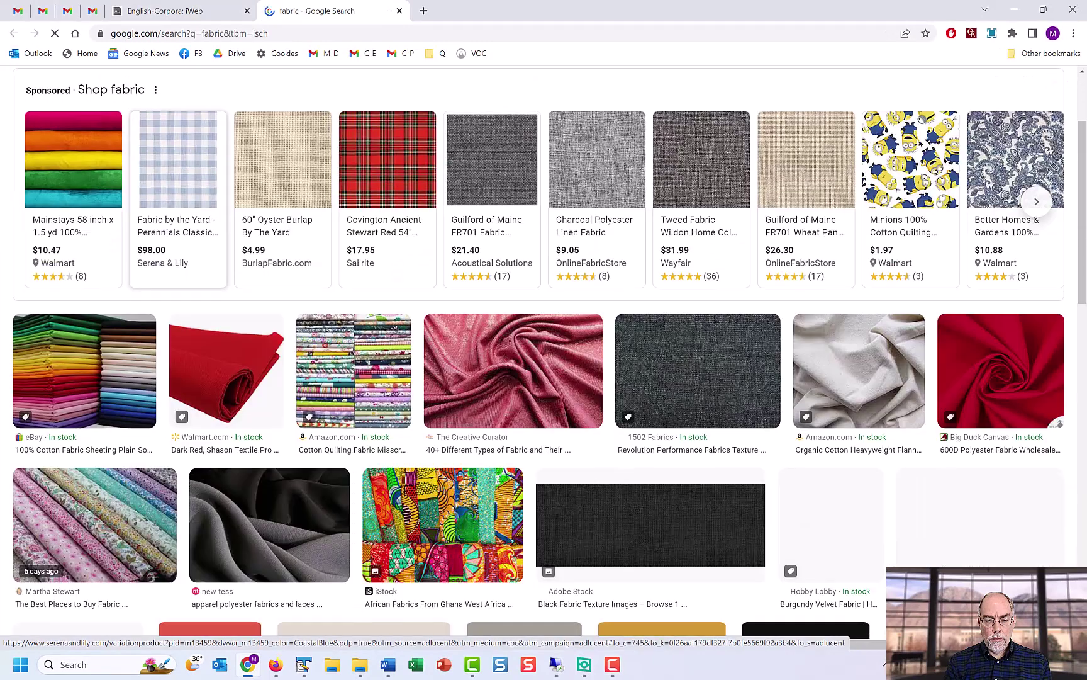
scroll(544, 357, "down", 1)
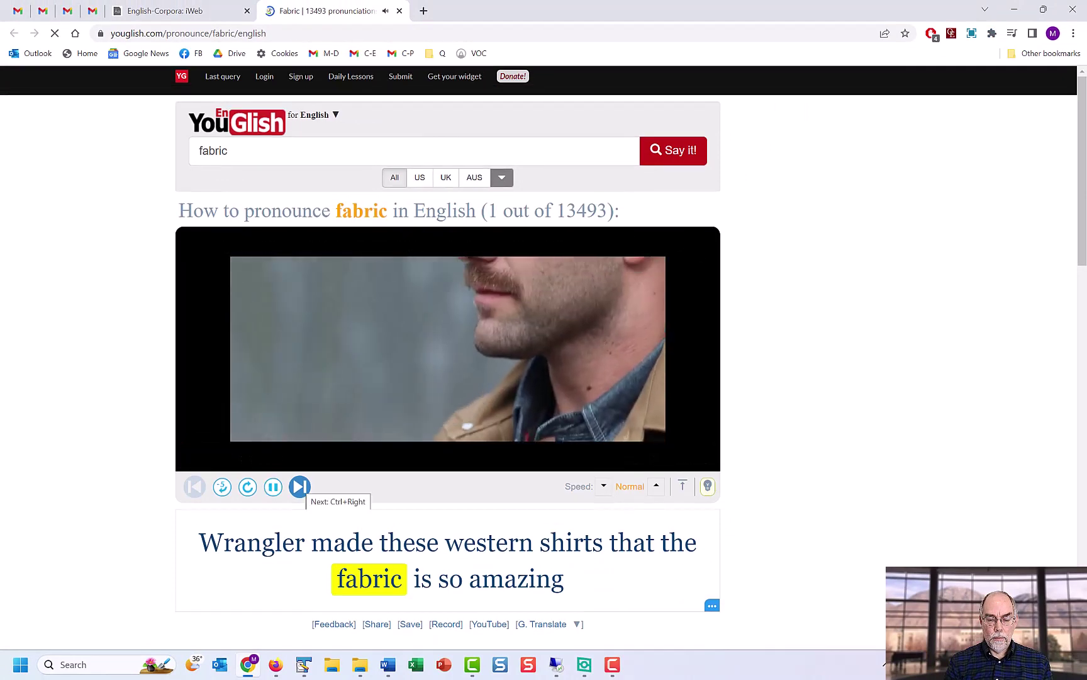
Play the next YouGlish pronunciation clip of fabric.
left_click(300, 487)
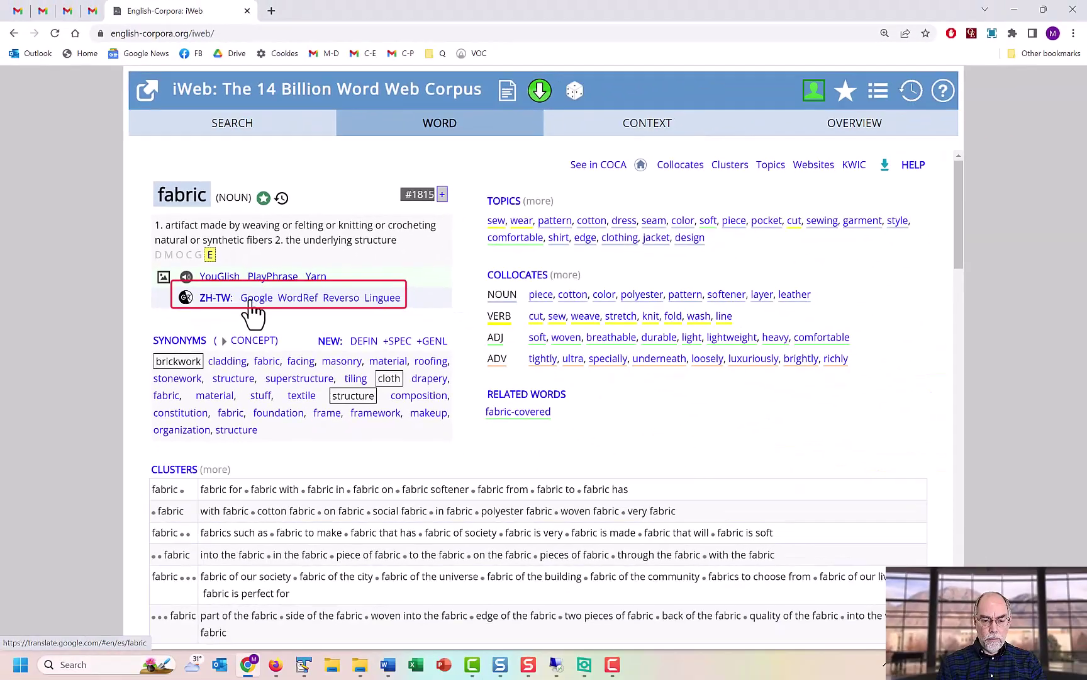
Translate fabric into Traditional Chinese (織物) with Google Translate, then check Reverso's Spanish equivalents.
left_click(253, 301)
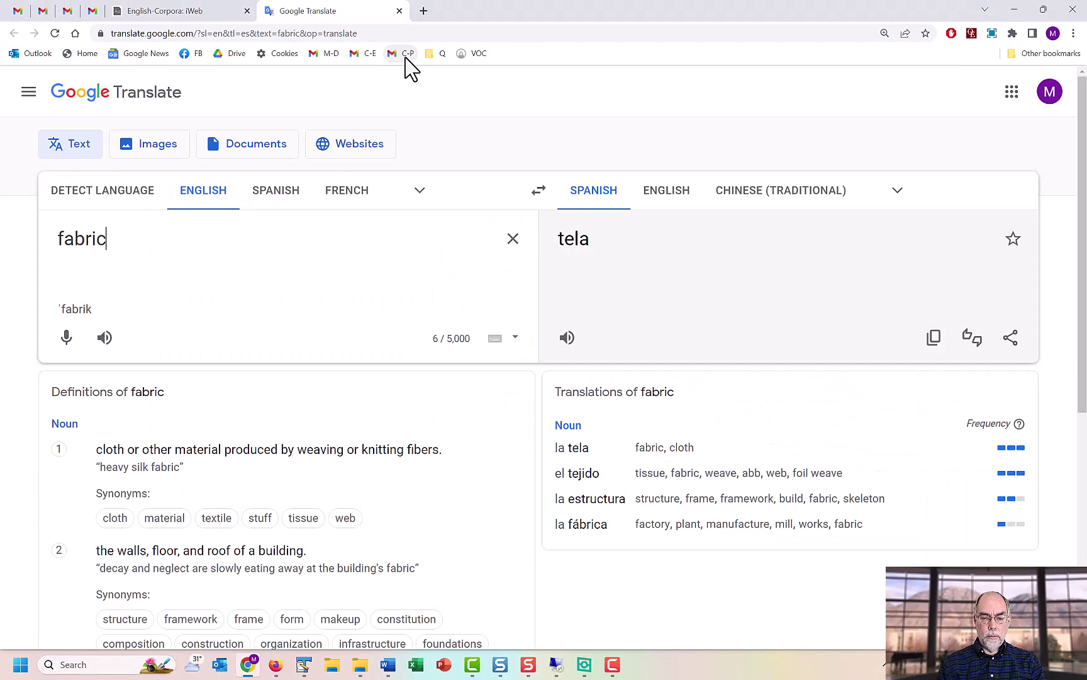
left_click(745, 196)
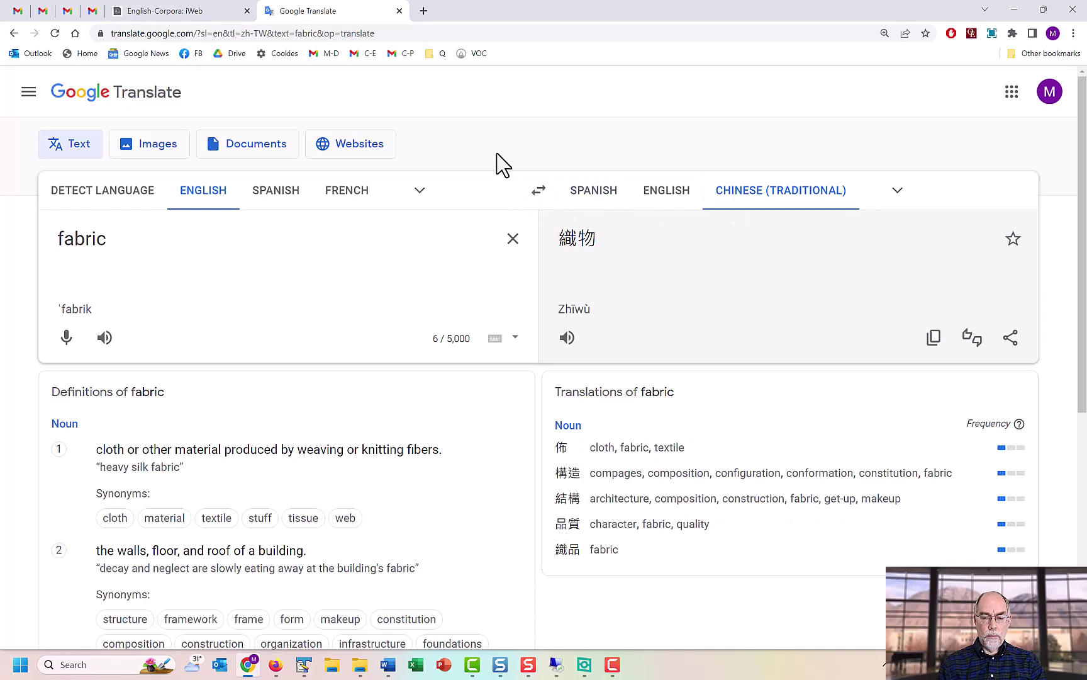
left_click(399, 11)
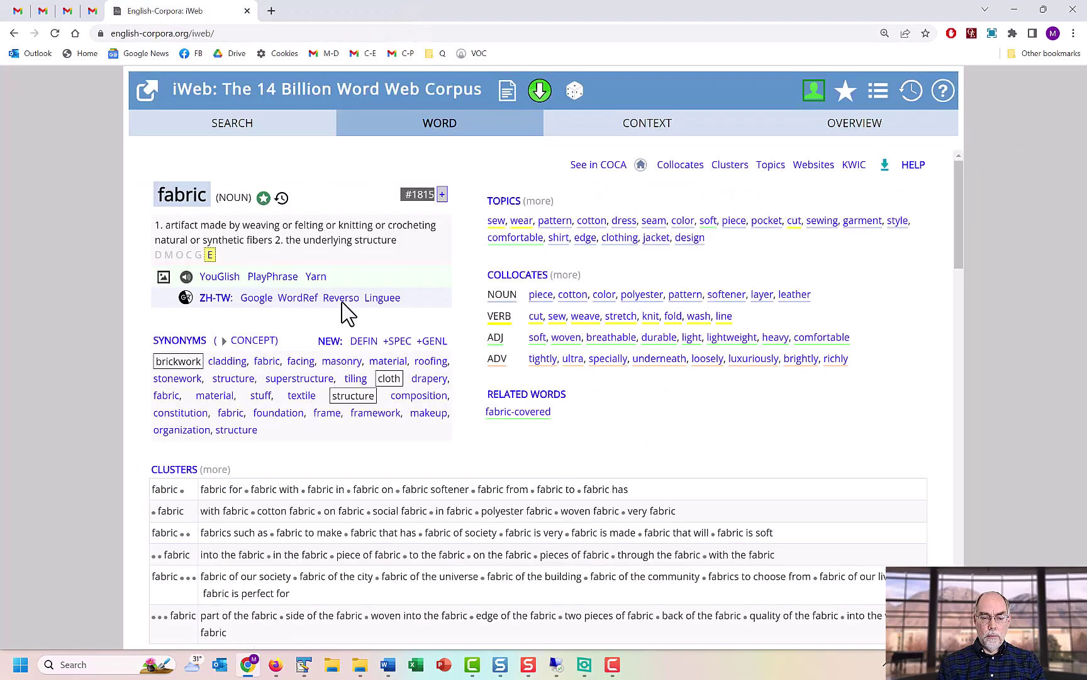
left_click(330, 301)
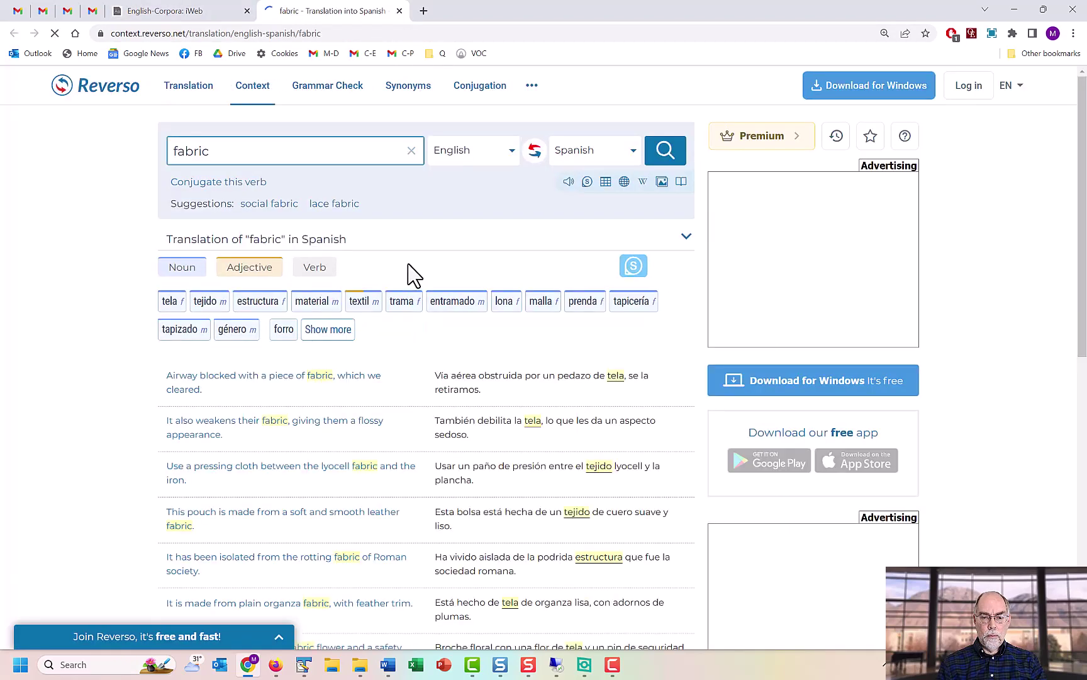
left_click(399, 11)
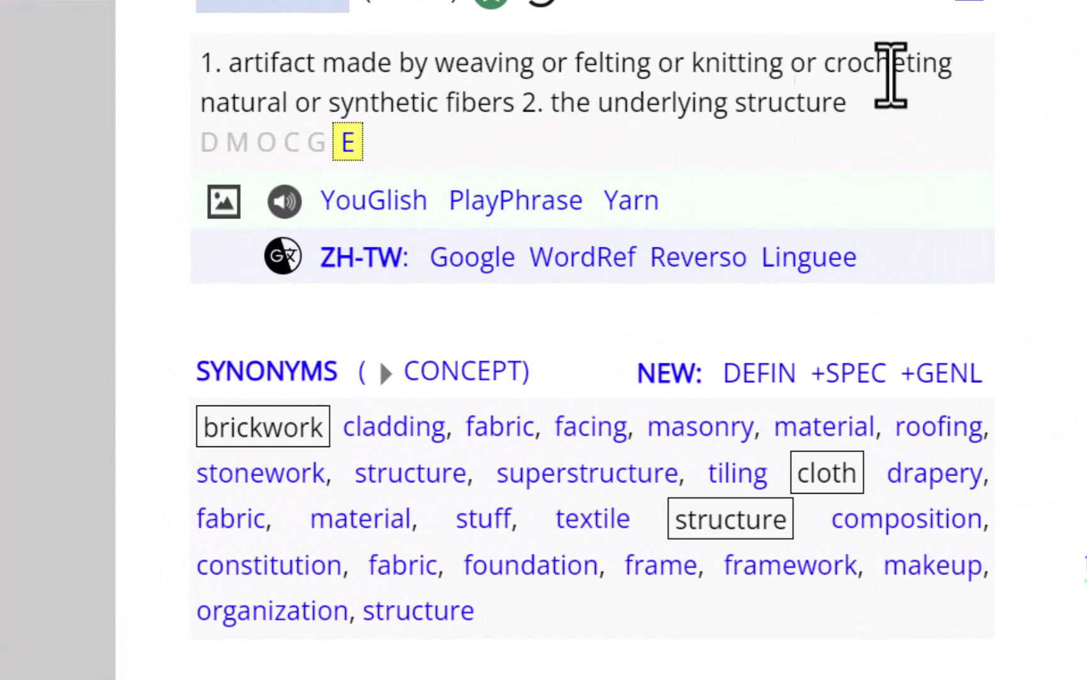
Change fabric's translation language to German (DE) and open its Google translation.
left_click(333, 255)
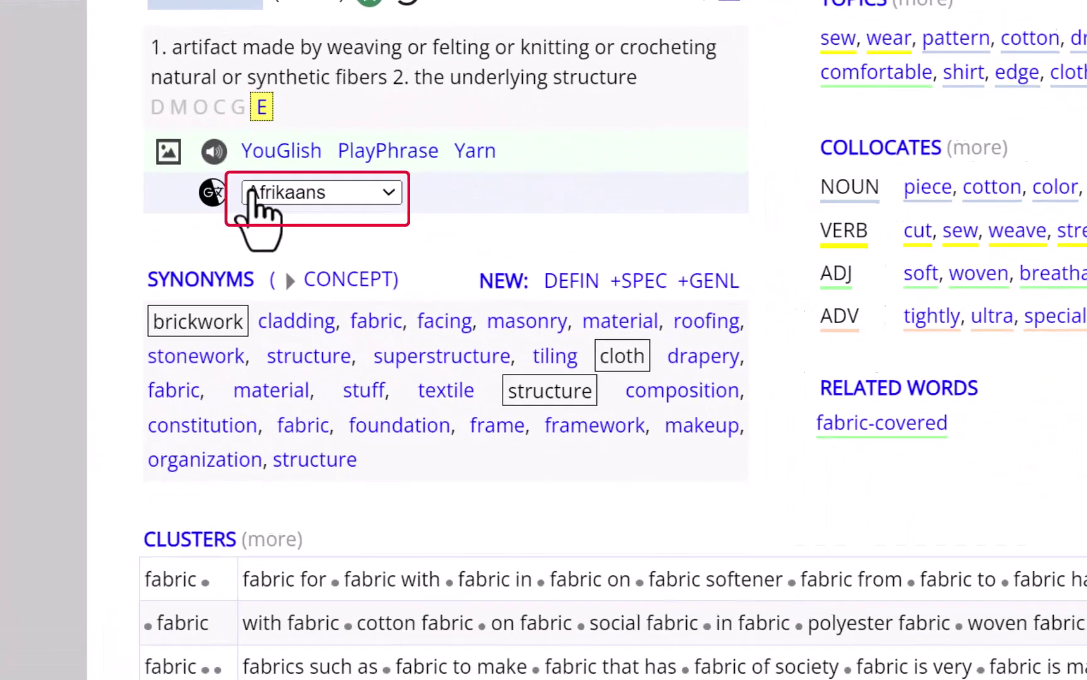
left_click(324, 193)
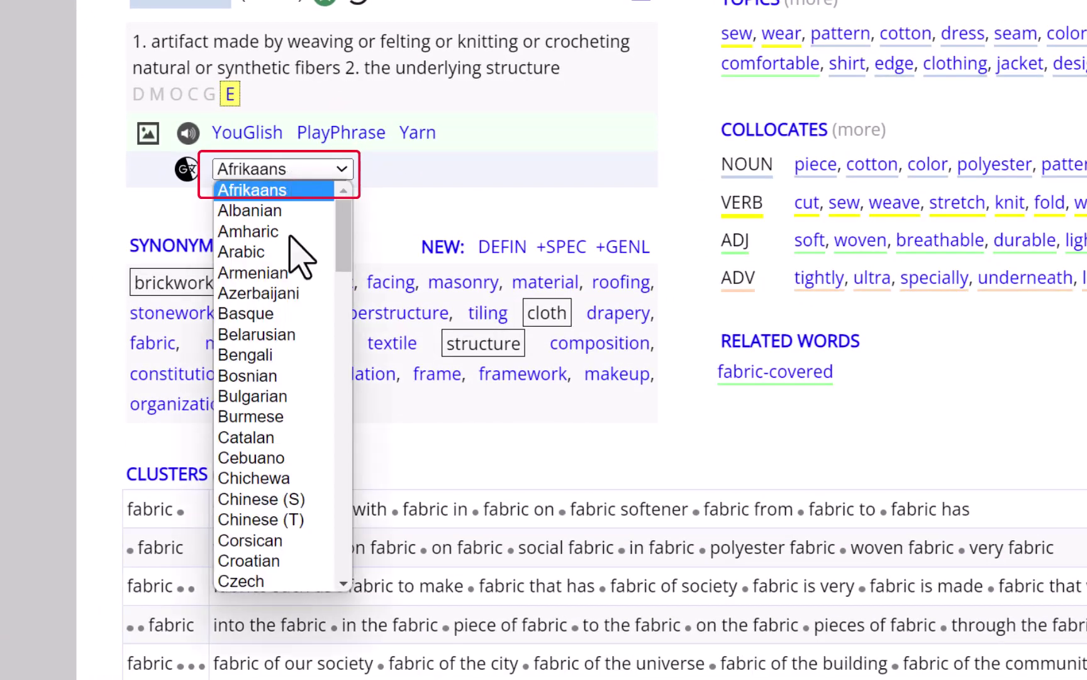
scroll(296, 567, "down", 5)
left_click(260, 503)
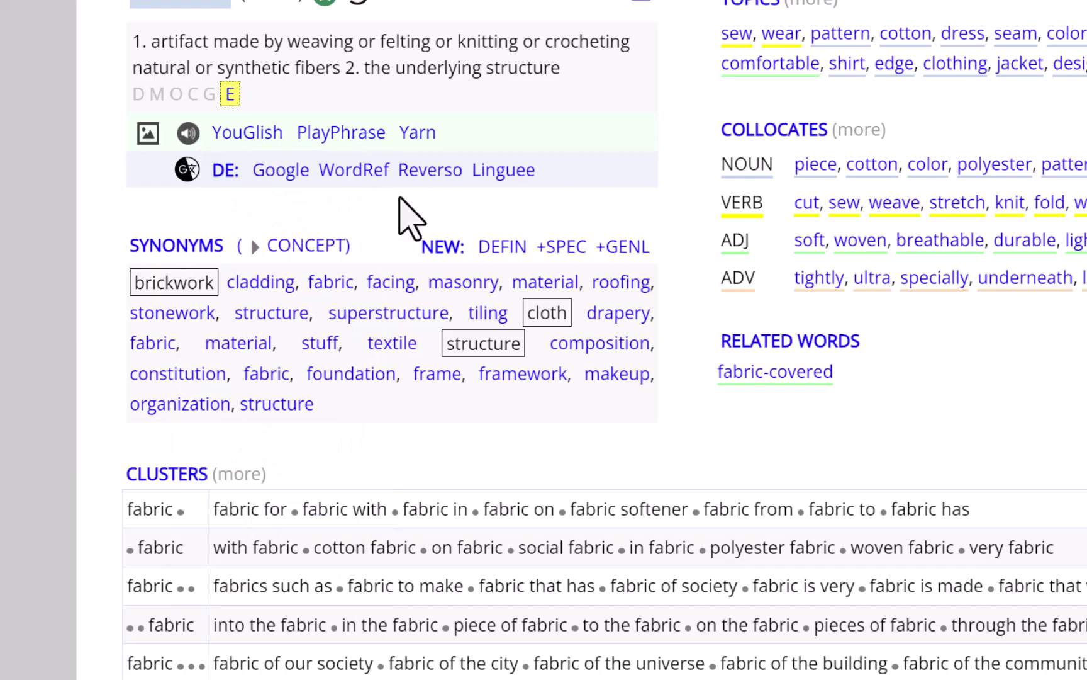
left_click(281, 170)
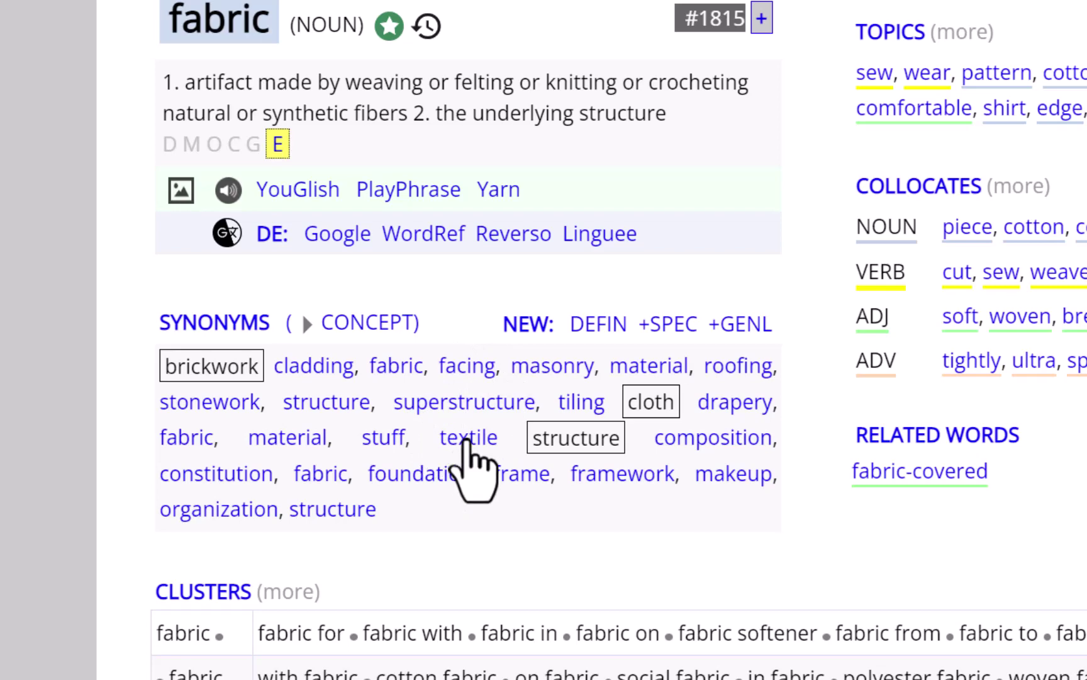
Follow synonyms textile, then material, to reach the substance profile (#2440).
left_click(469, 453)
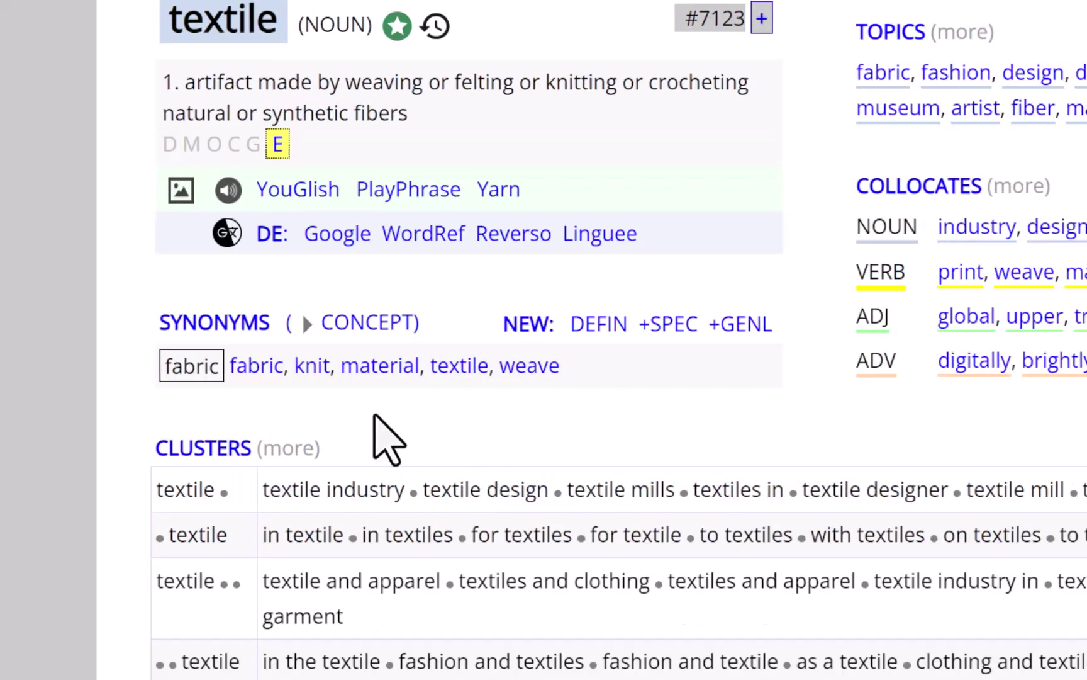
left_click(362, 370)
left_click(507, 491)
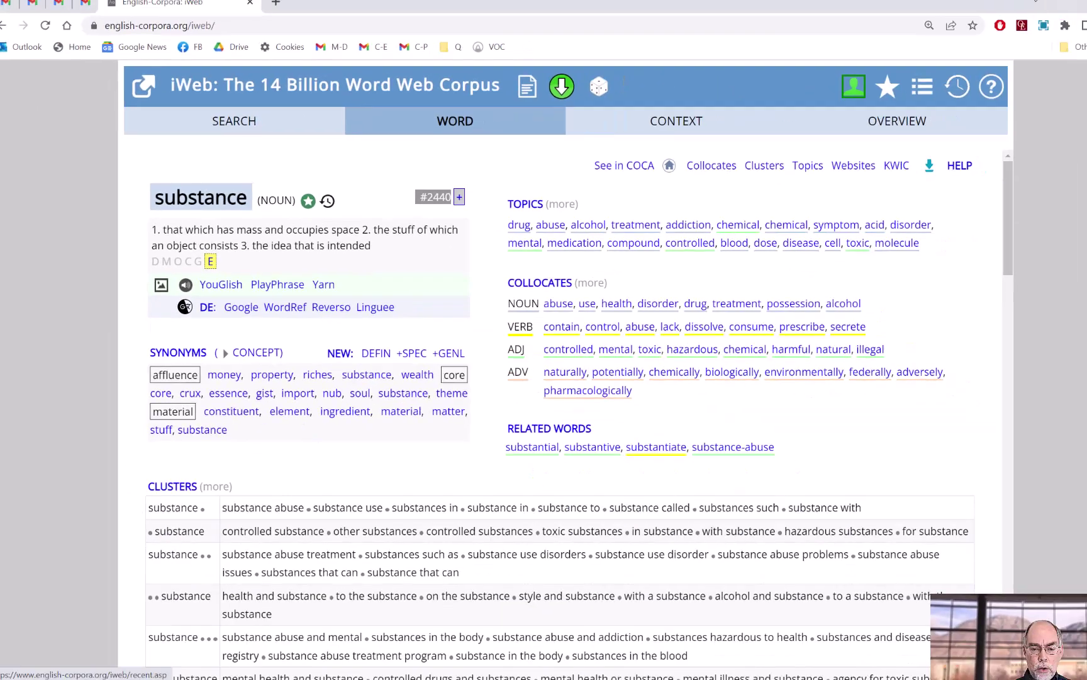
Reopen the 'fabric (NOUN)' entry from the RECENT lookup history.
left_click(535, 279)
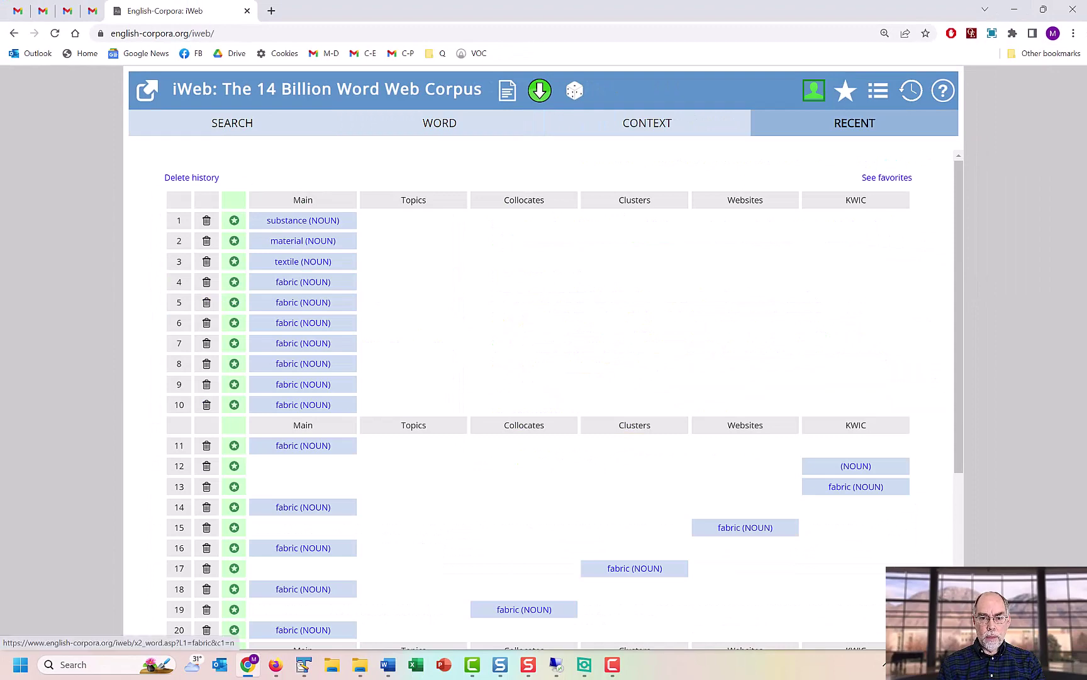
left_click(277, 282)
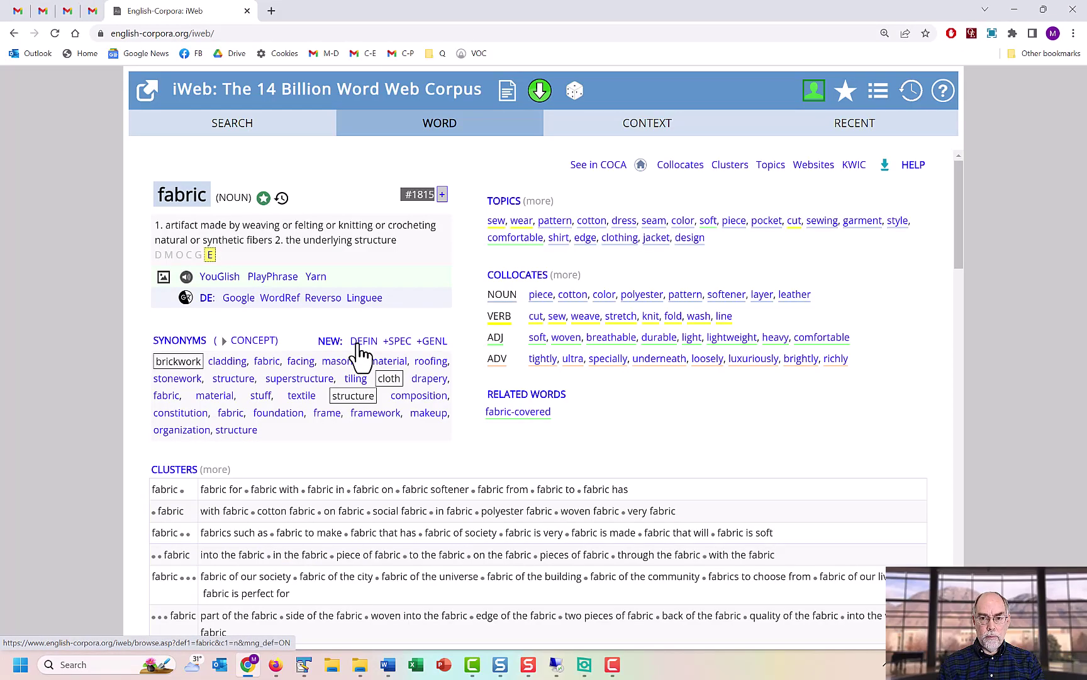
left_click(358, 345)
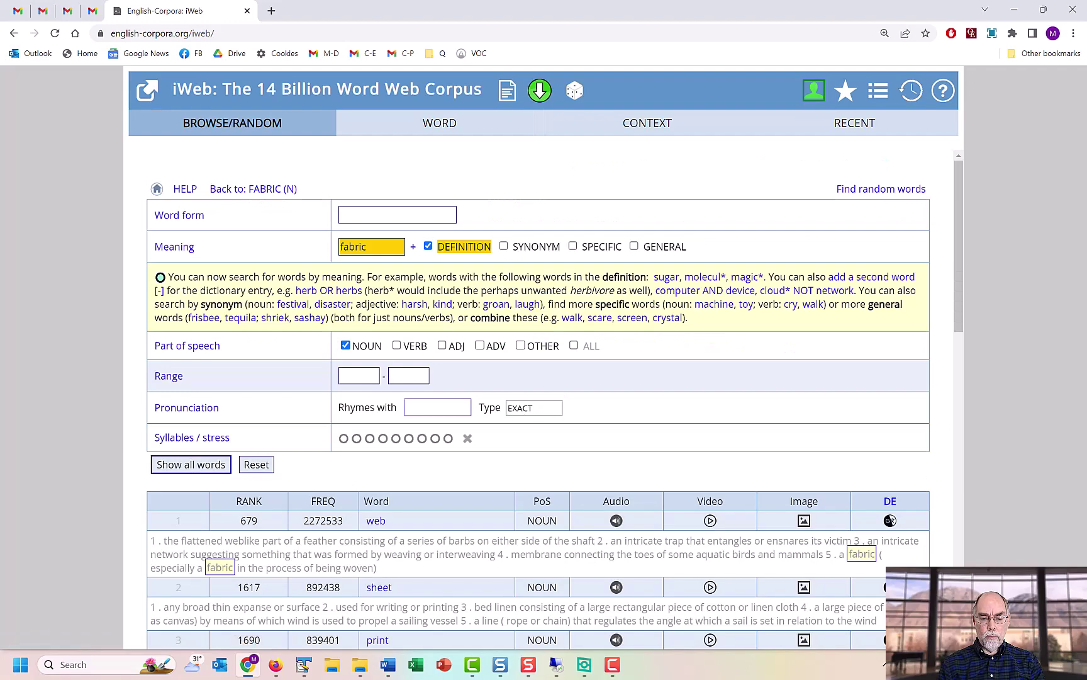
scroll(206, 559, "down", 7)
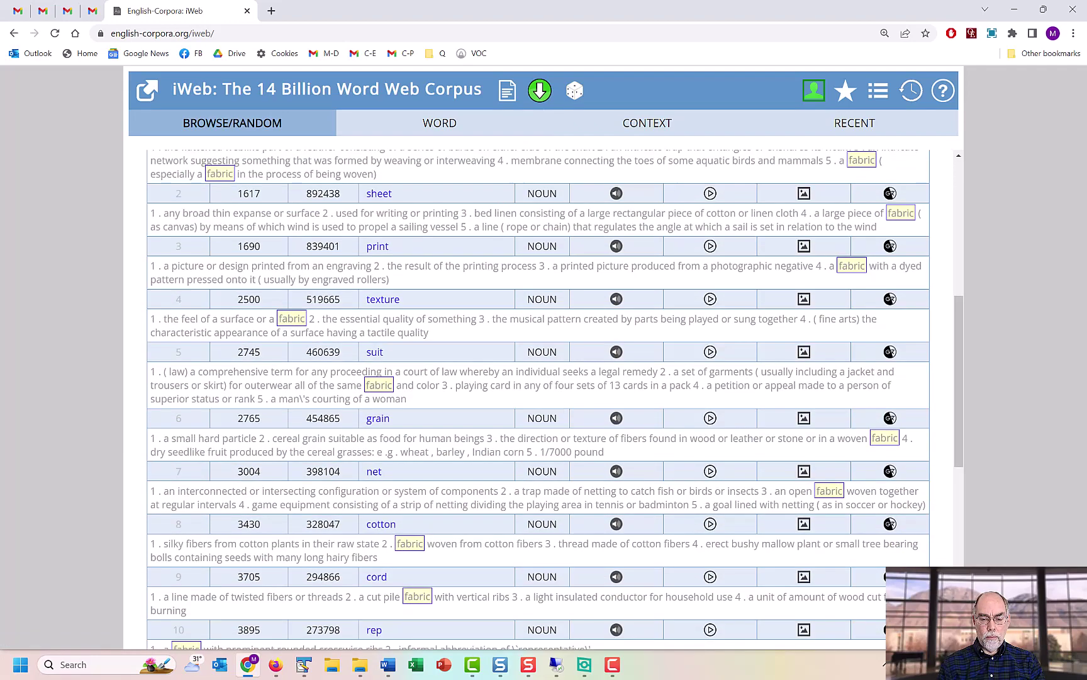
scroll(538, 399, "down", 2)
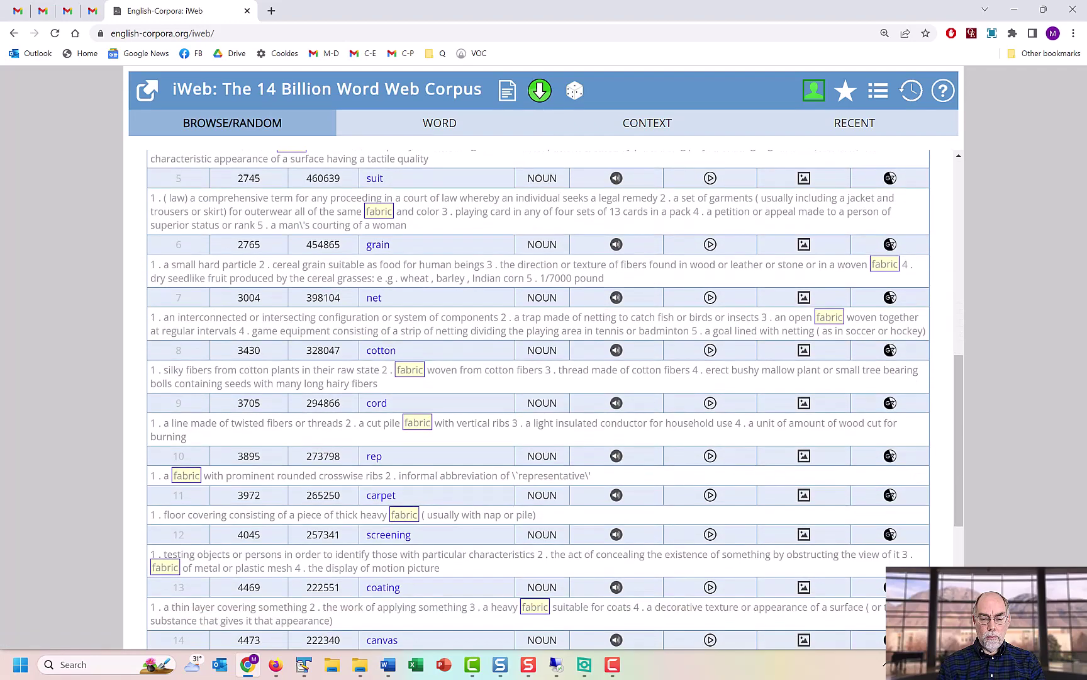
left_click(440, 123)
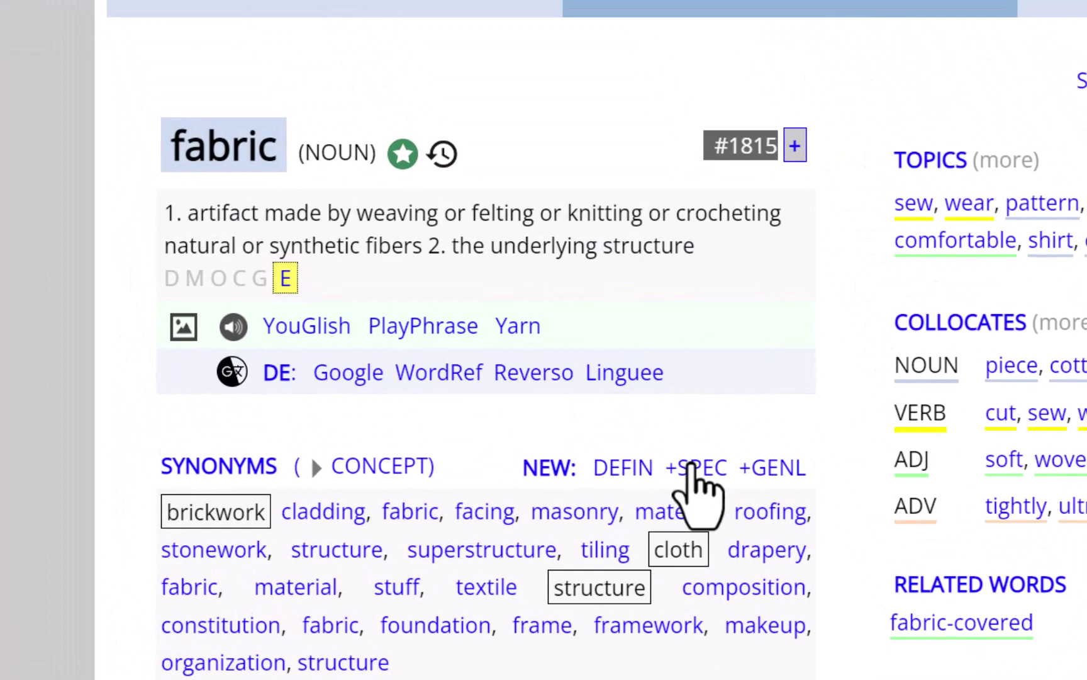
left_click(692, 469)
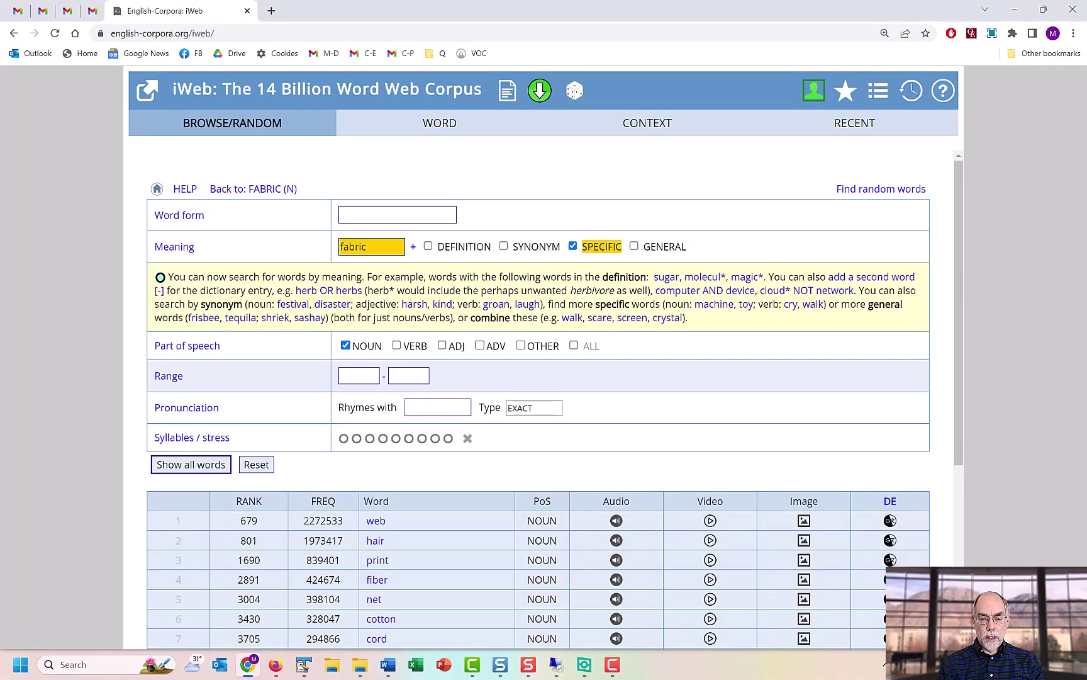
scroll(388, 393, "down", 5)
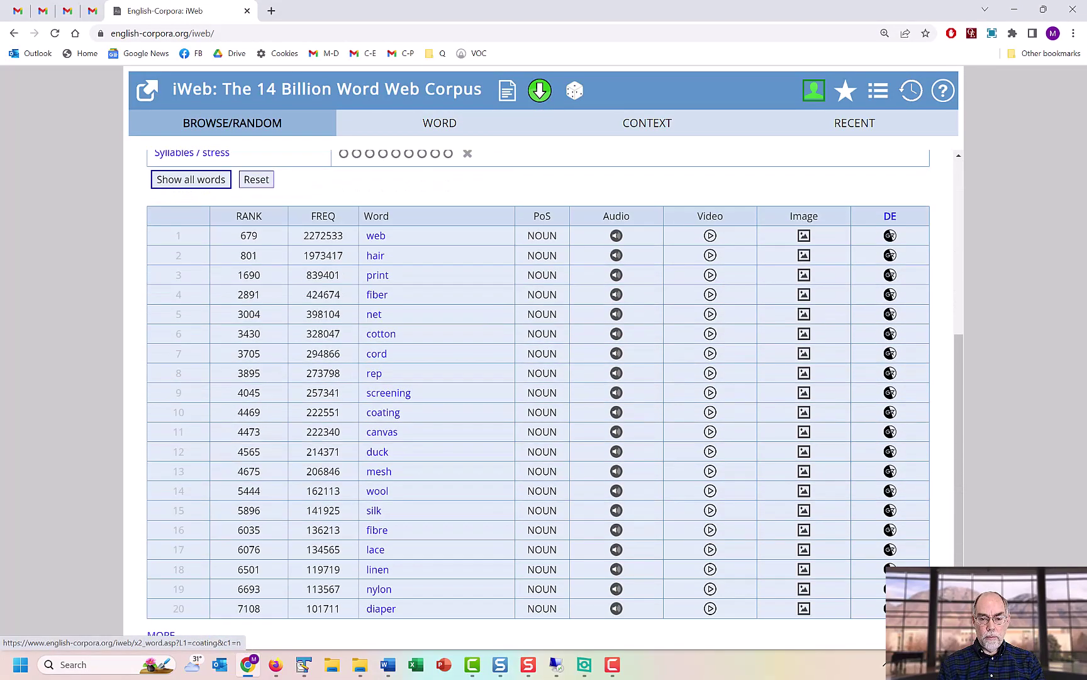
left_click(440, 123)
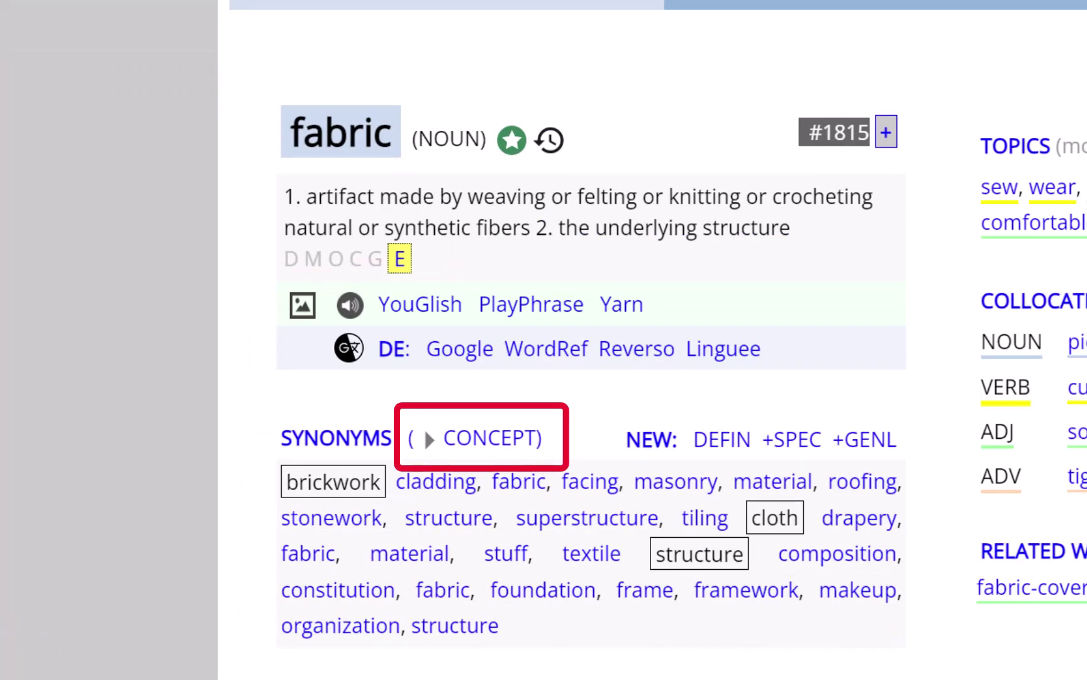
left_click(493, 437)
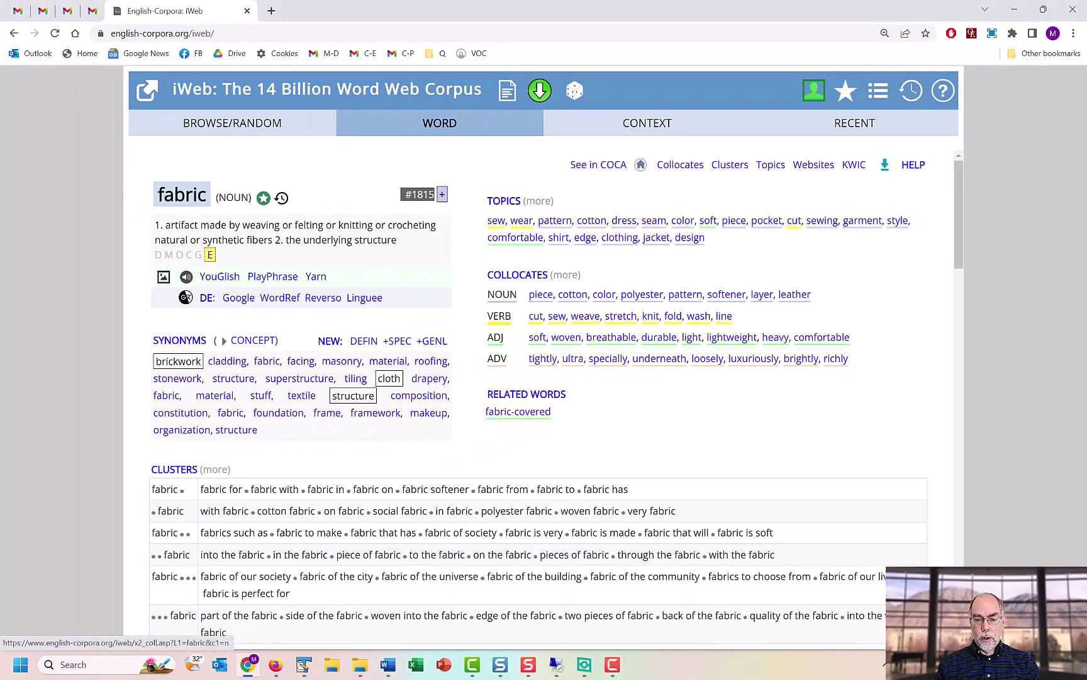
Show fabric's full collocate tables sorted by MI, then view example lines of fabric with leather.
left_click(501, 294)
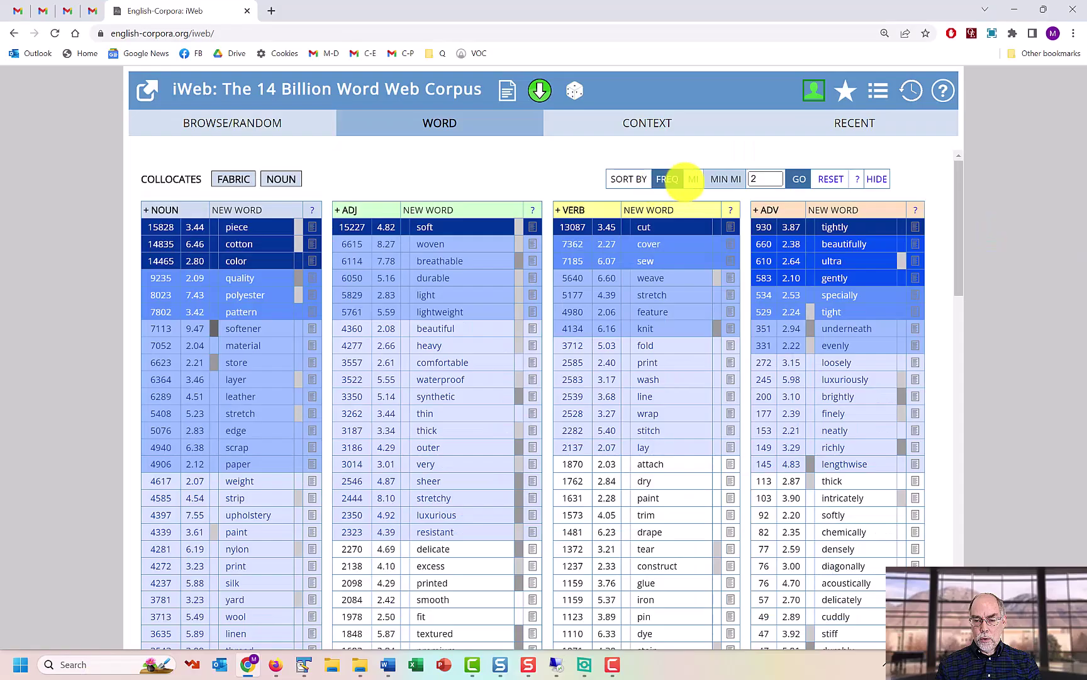
left_click(957, 73)
left_click(795, 179)
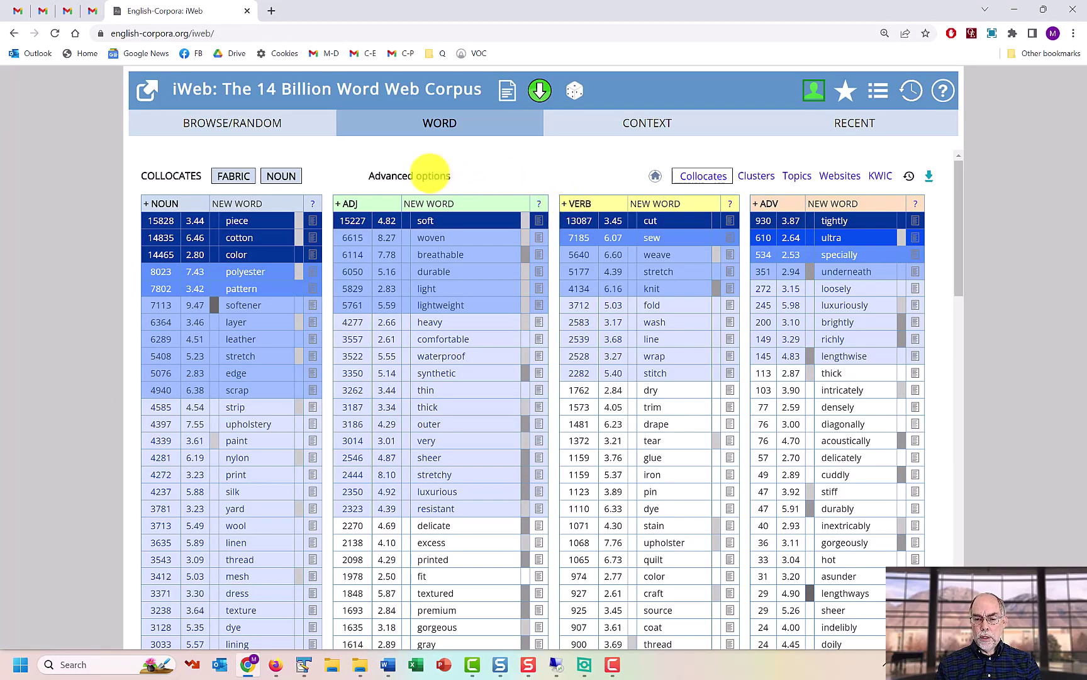
left_click(432, 176)
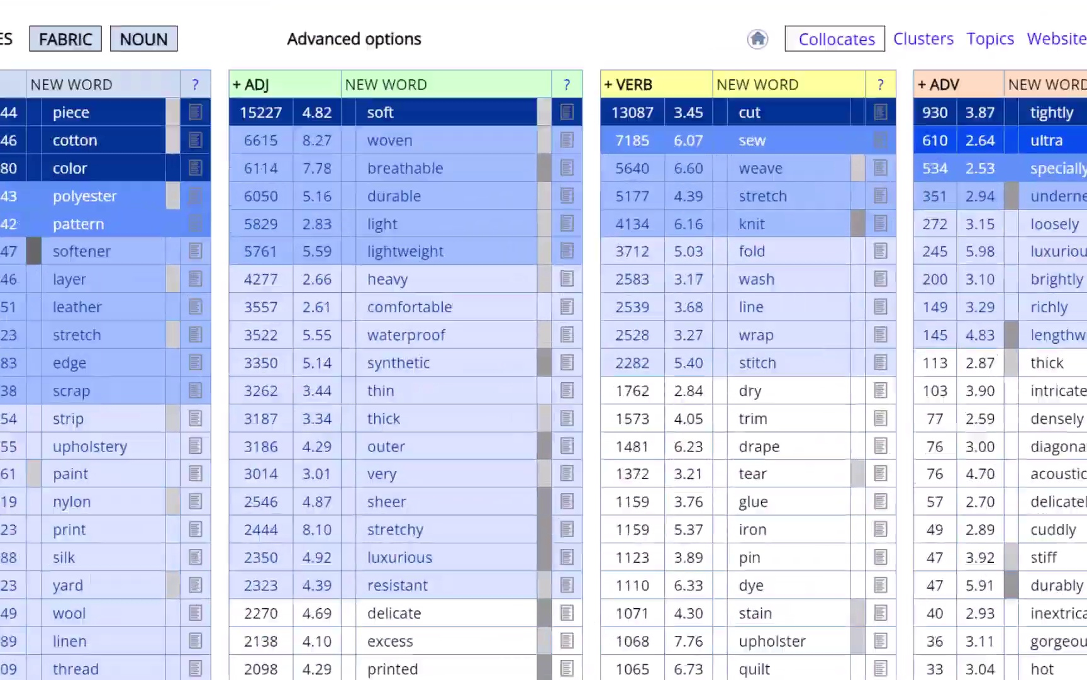
left_click(195, 306)
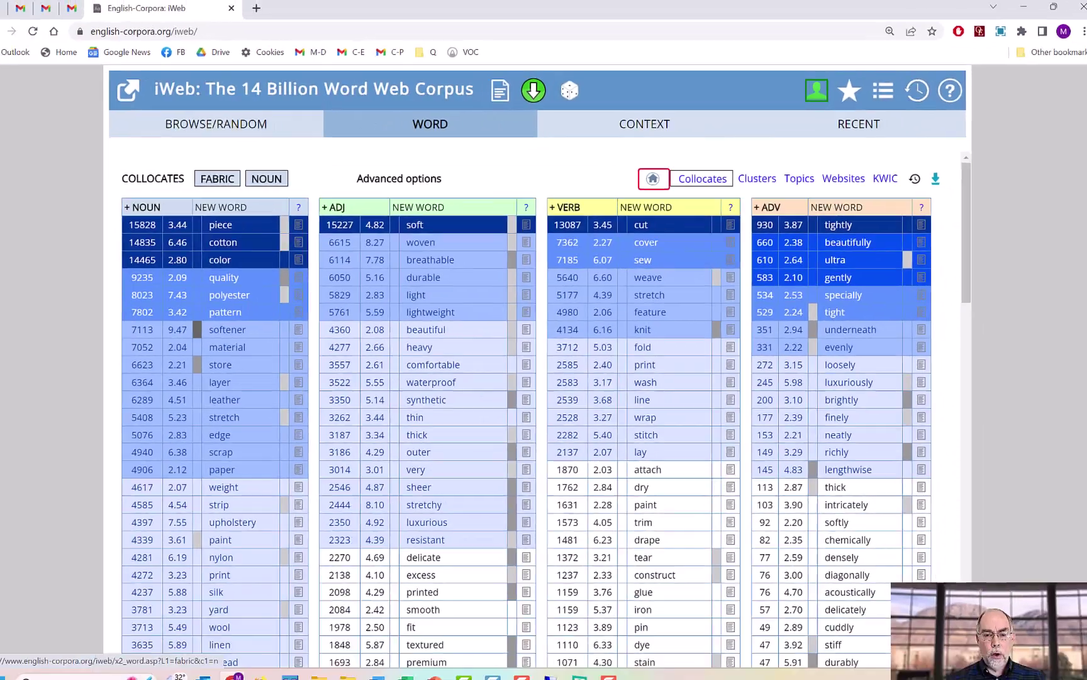
Return to the fabric word overview and view the topics associated with fabric.
left_click(538, 312)
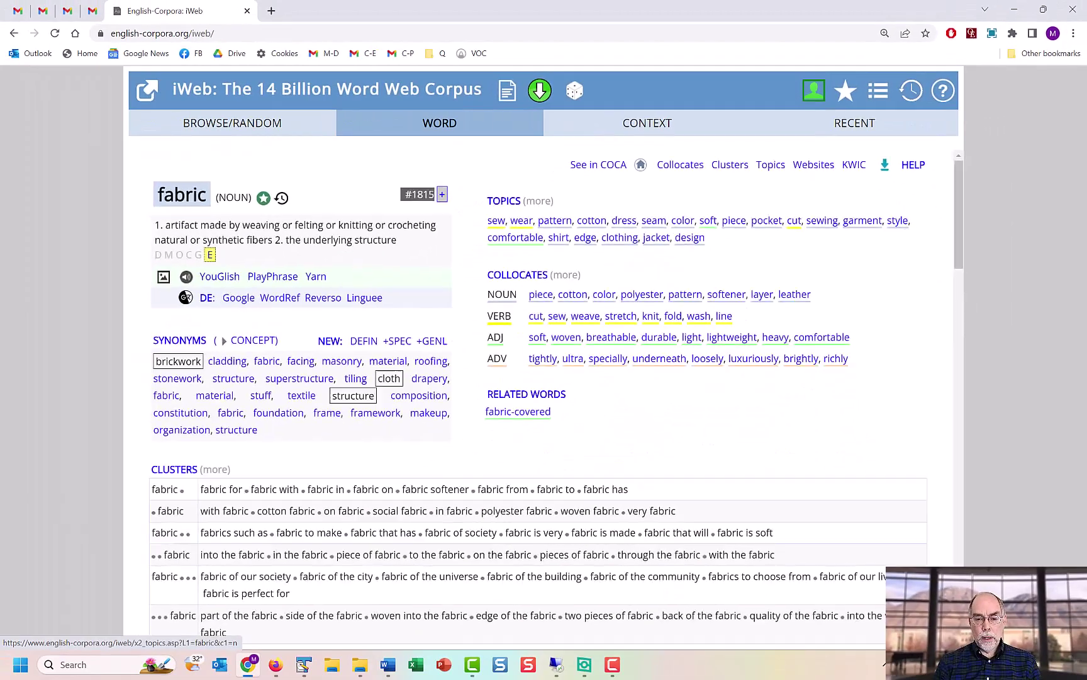
left_click(725, 231)
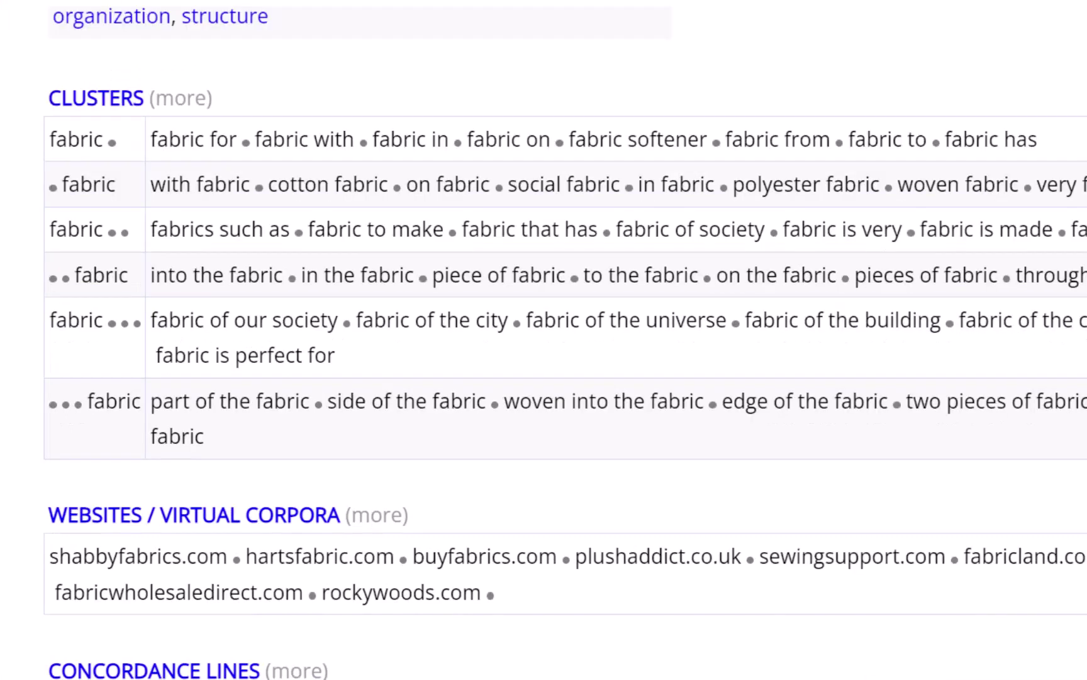
left_click(95, 97)
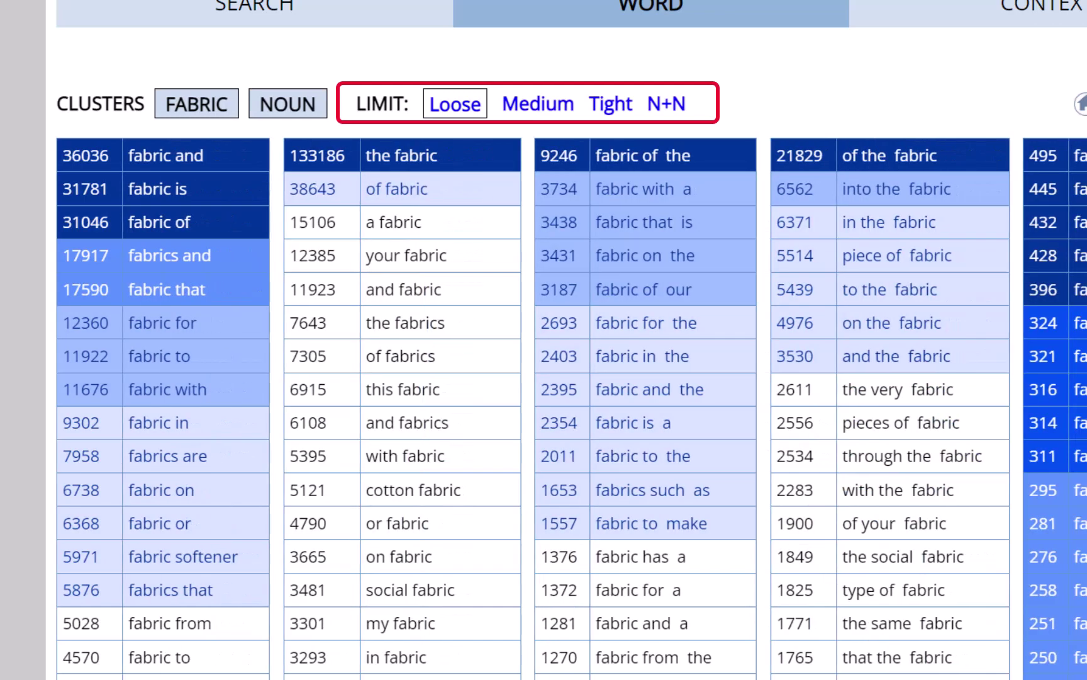
left_click(532, 104)
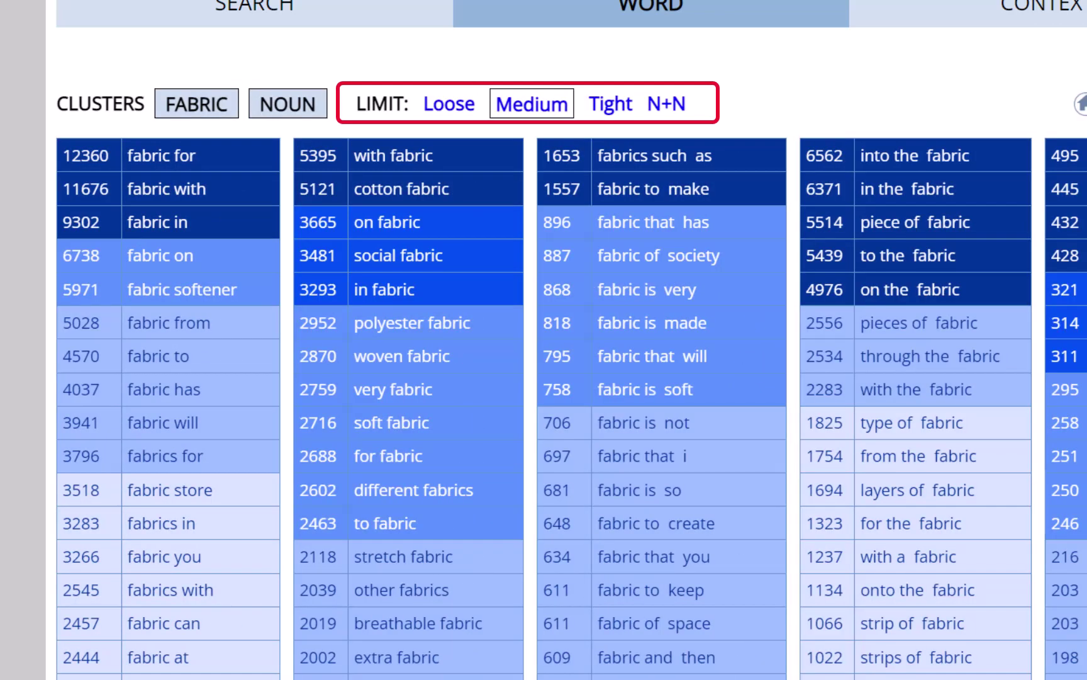
left_click(605, 104)
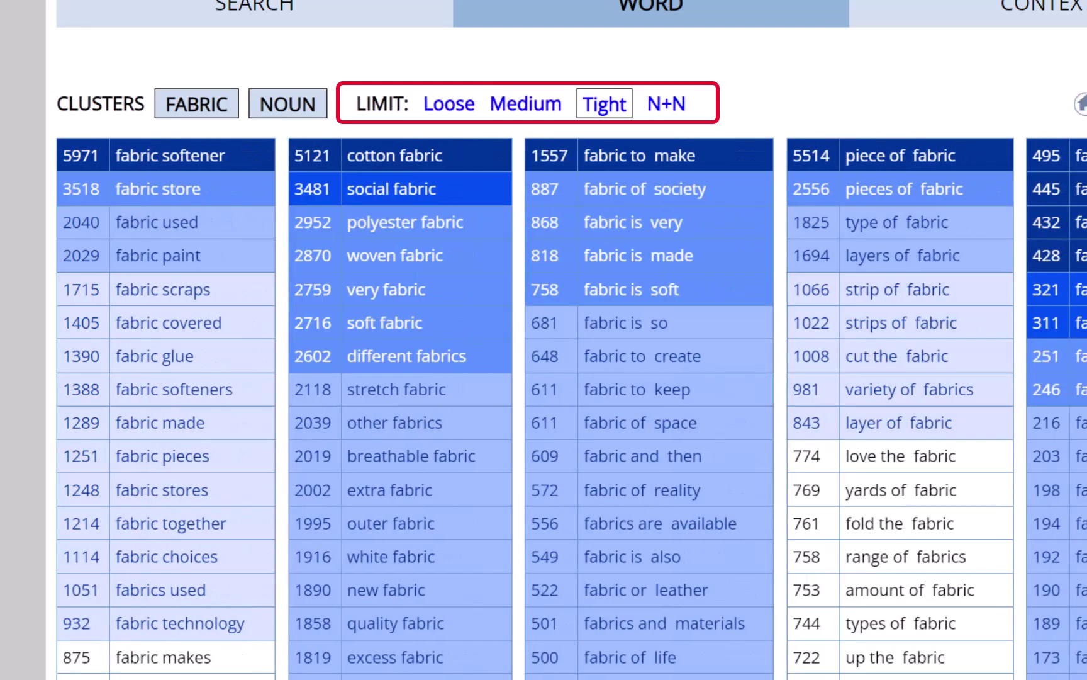
left_click(660, 104)
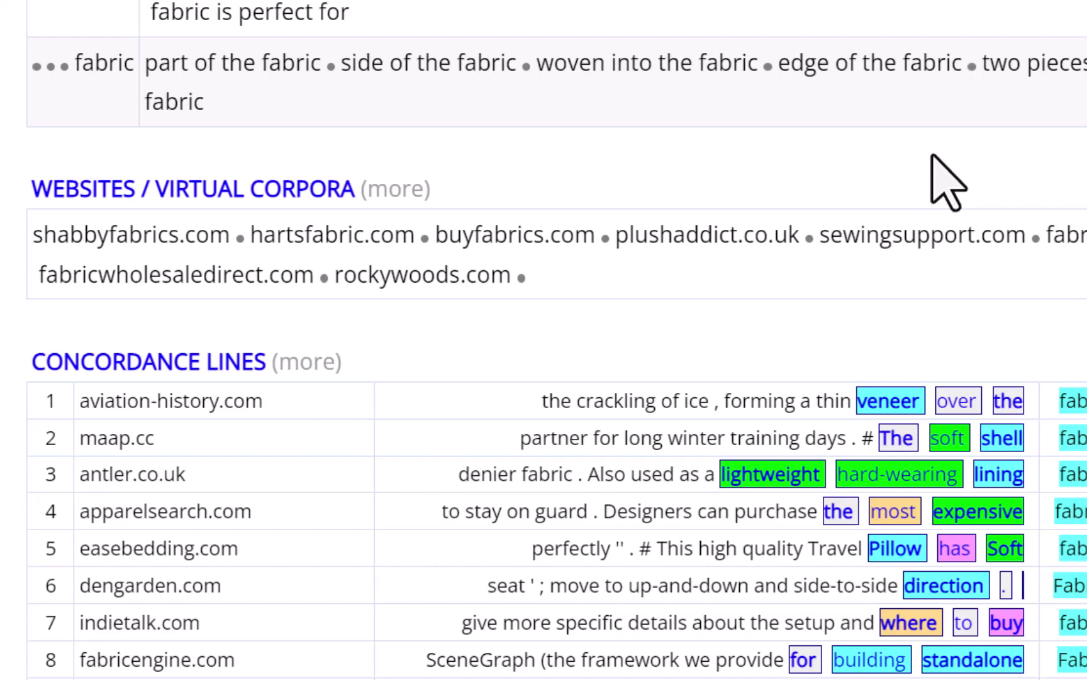
Save the top fabric websites as a virtual corpus named 'fabric' and view its key nouns.
left_click(214, 197)
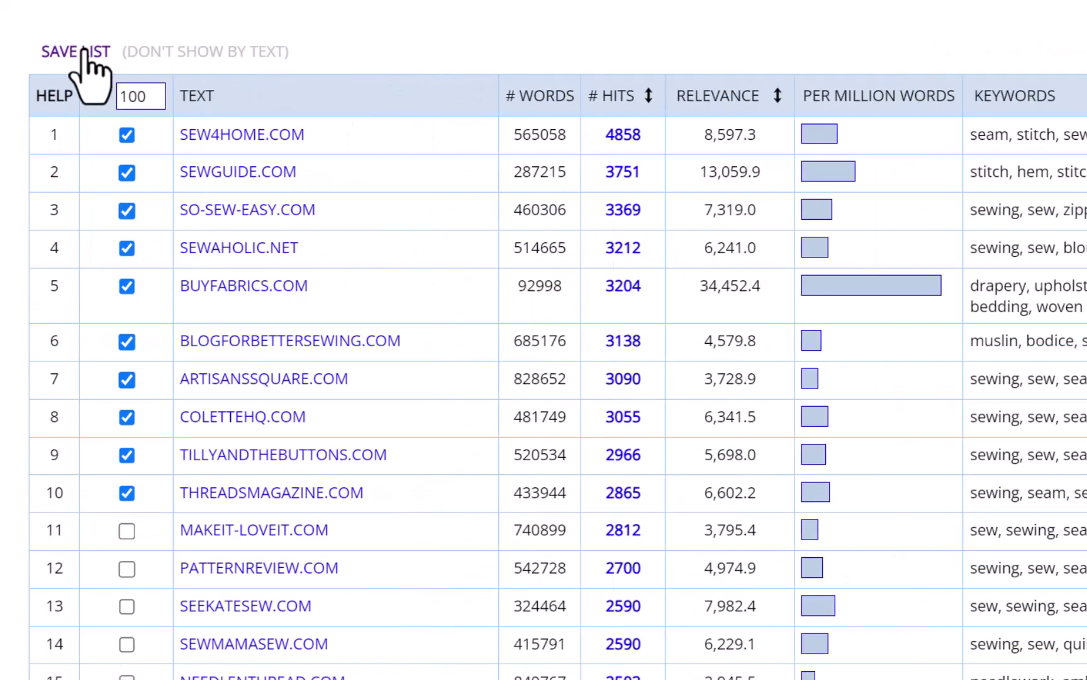
left_click(86, 50)
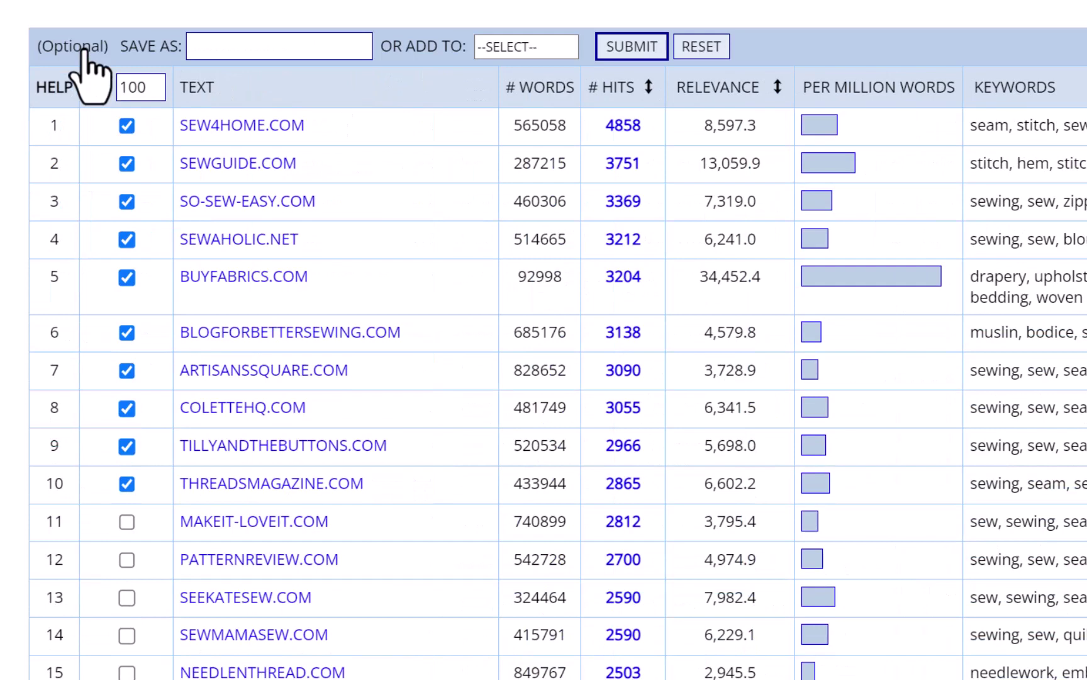
left_click(323, 50)
type("fabric")
left_click(651, 45)
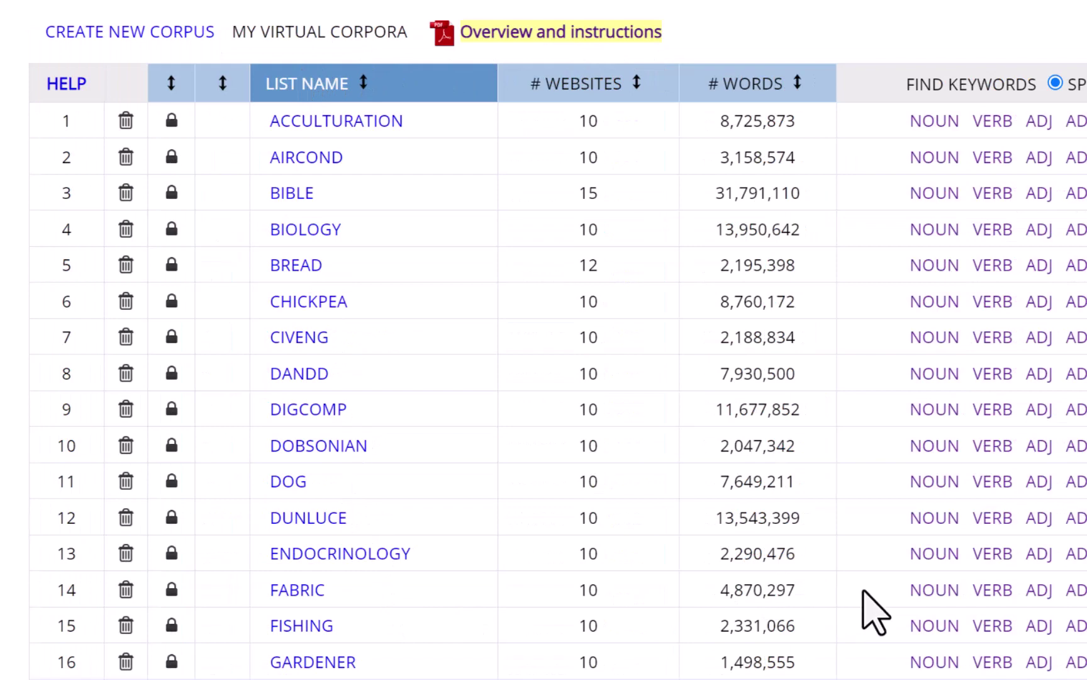
left_click(933, 589)
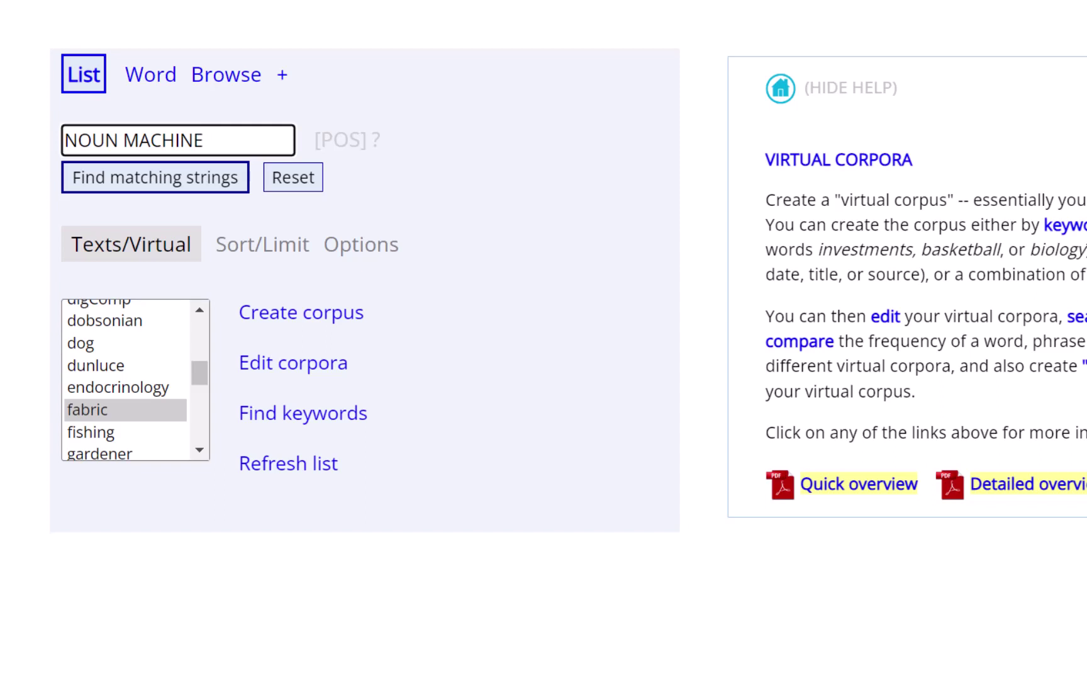
Open fabric's full concordance, sort it by the word after fabric, and browse the lines.
key("Return")
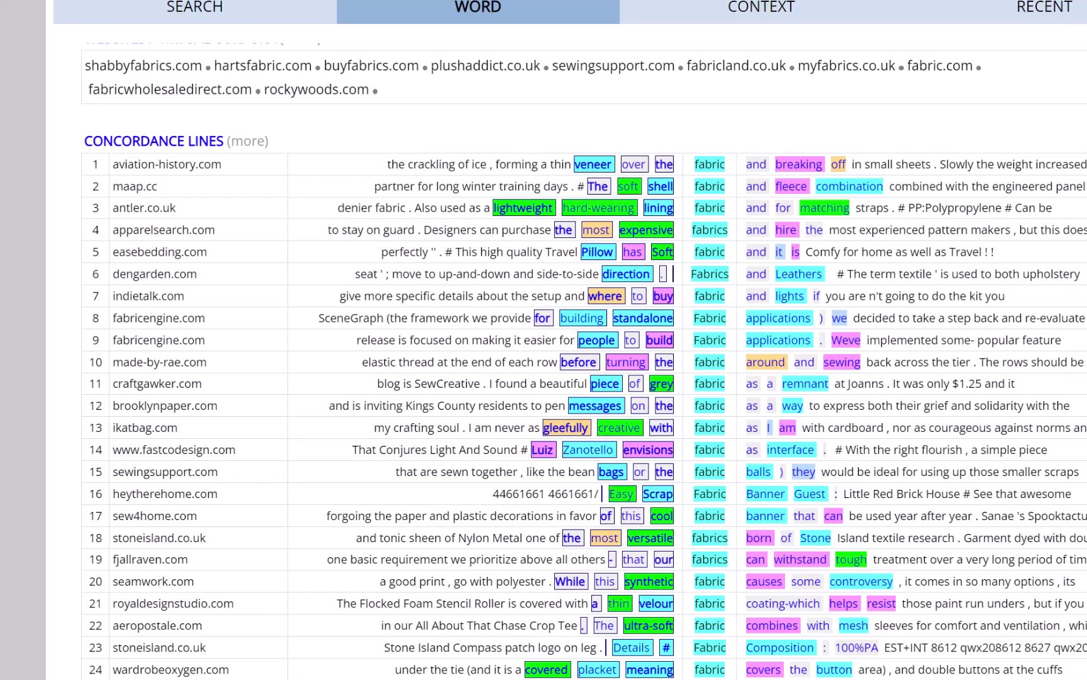
left_click(127, 143)
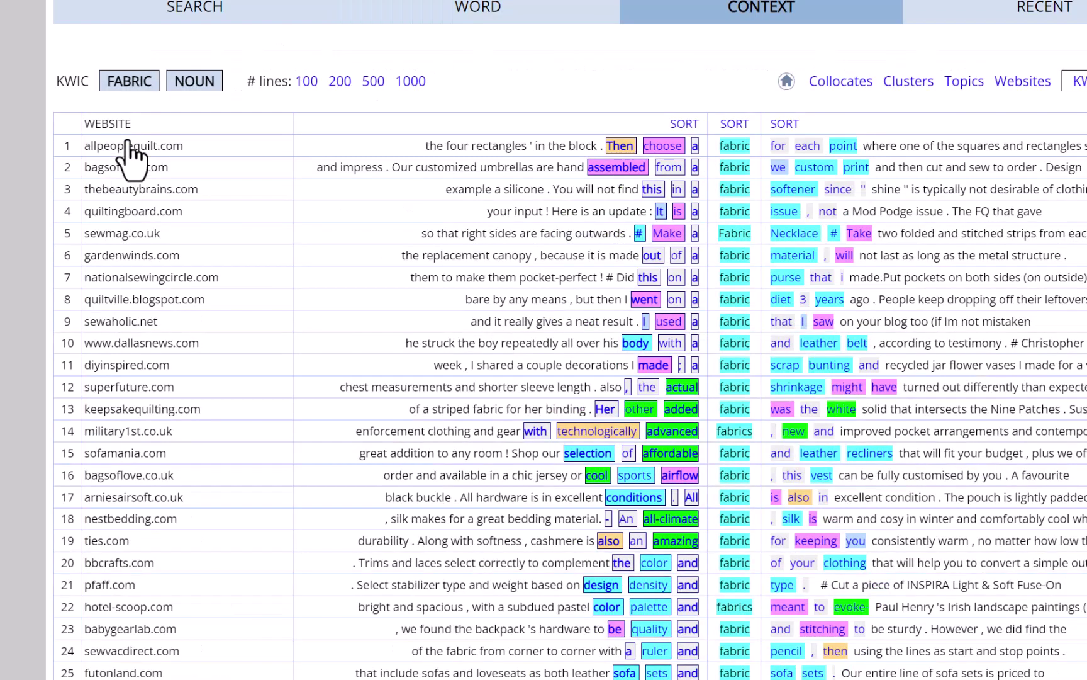
left_click(784, 126)
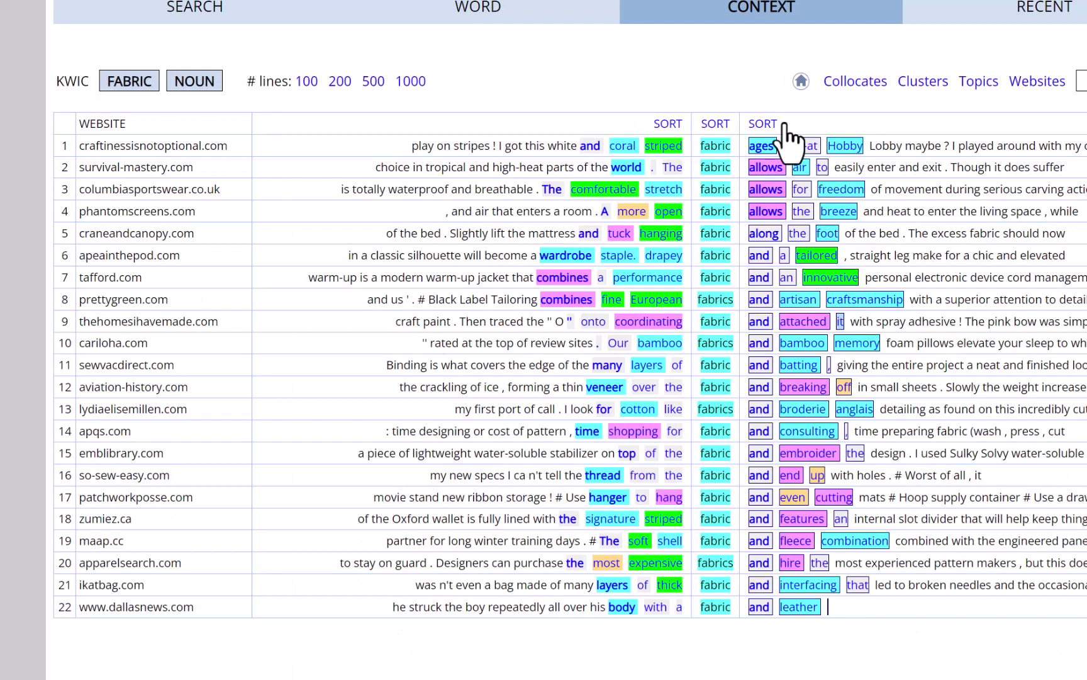
left_click(664, 126)
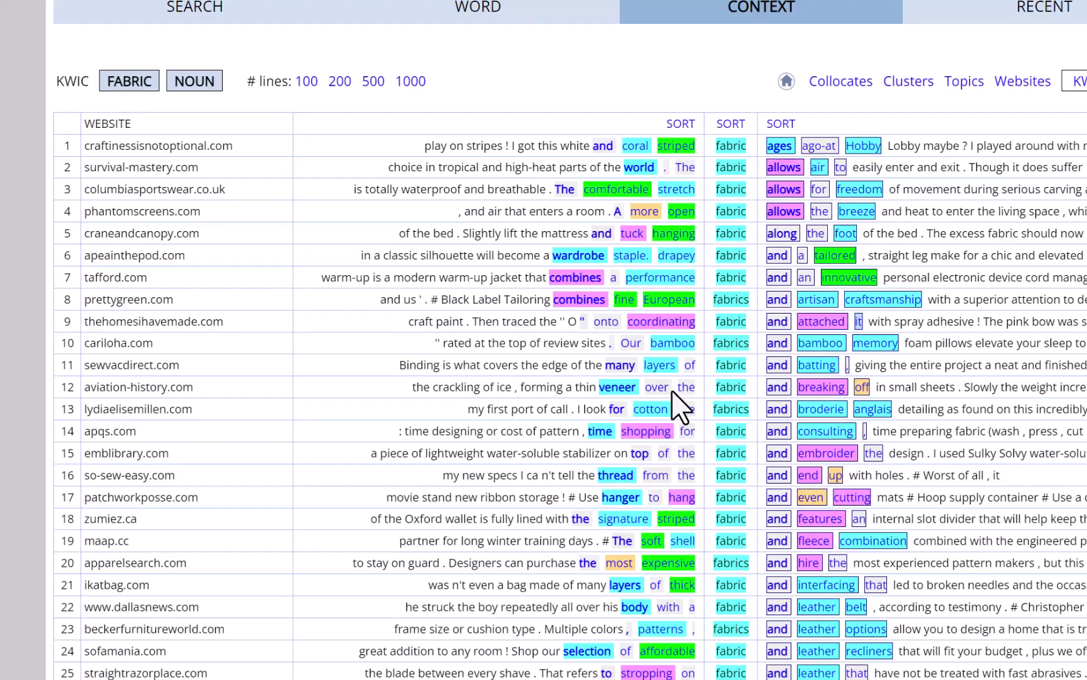
scroll(612, 425, "down", 20)
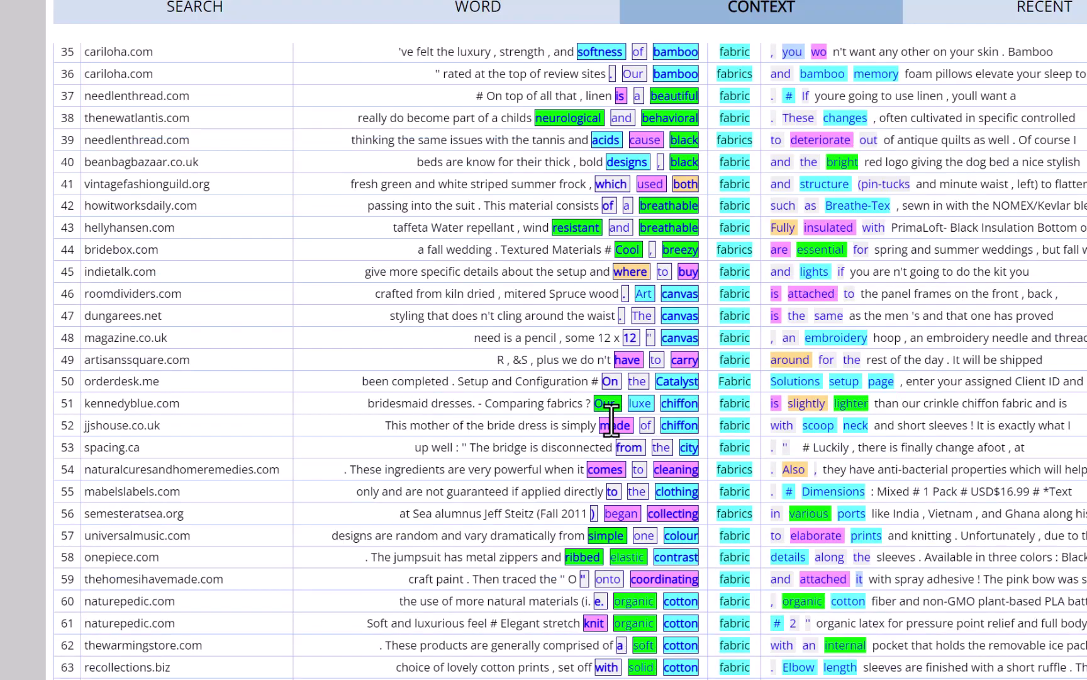
scroll(611, 424, "down", 17)
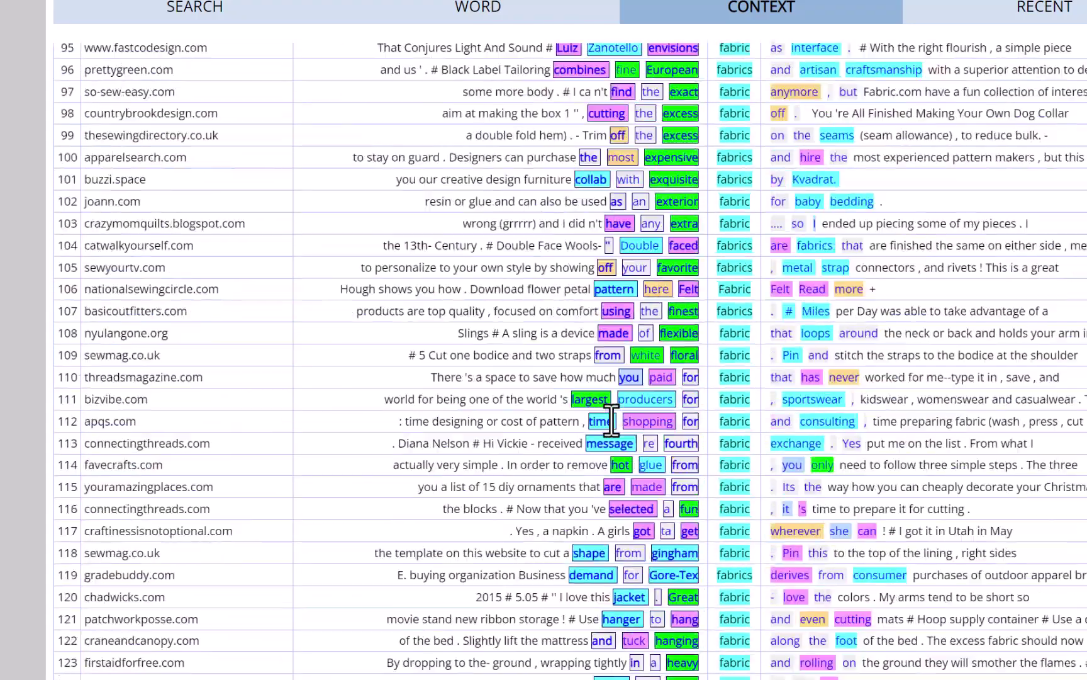
scroll(611, 425, "down", 10)
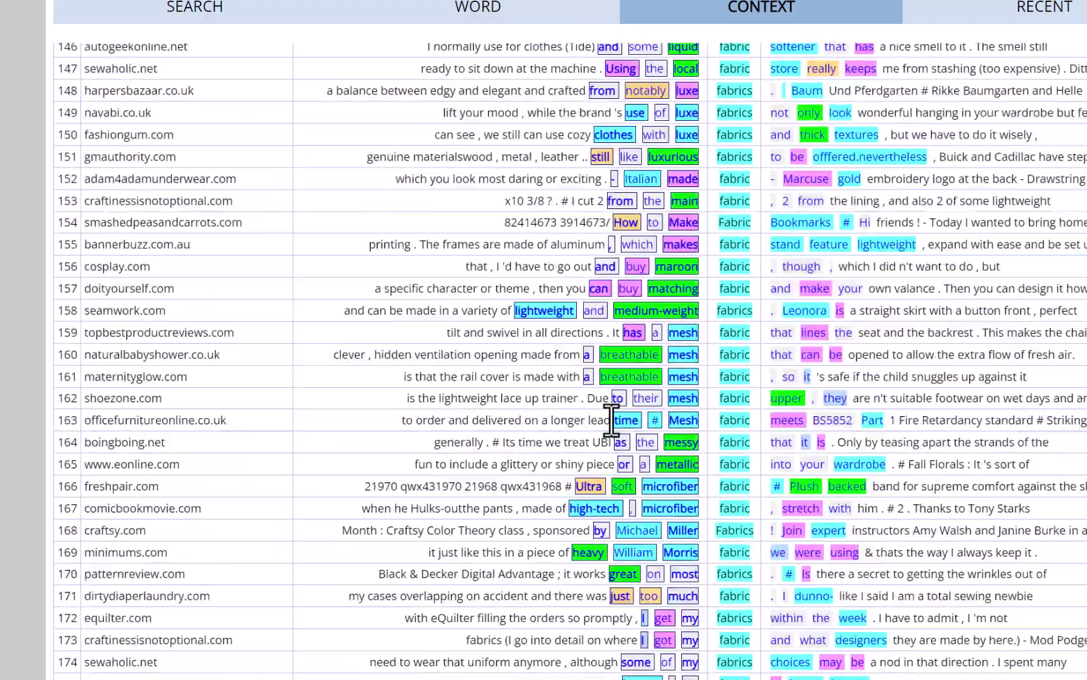
scroll(611, 423, "down", 8)
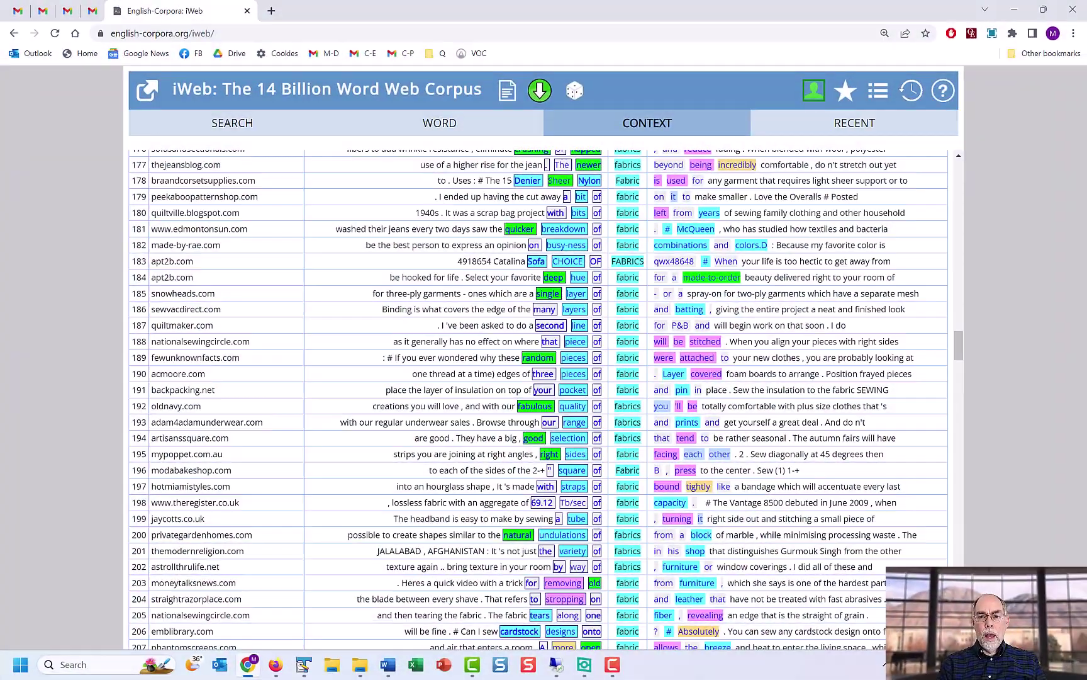
scroll(610, 421, "up", 1)
scroll(538, 400, "up", 20)
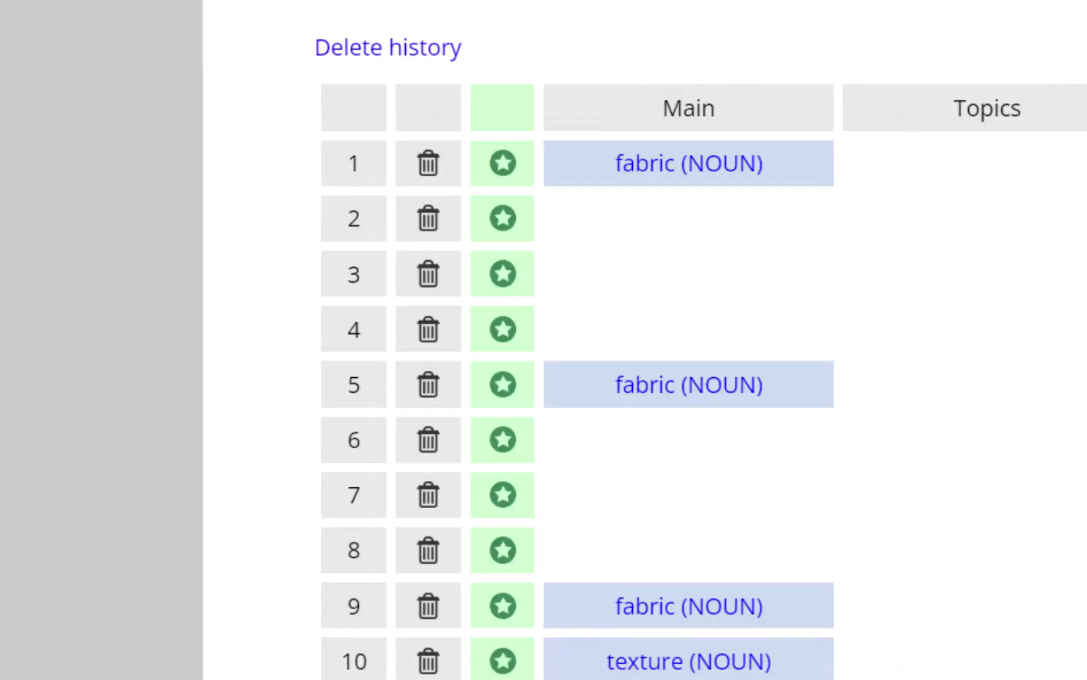
Open the Saved Words list.
left_click(371, 489)
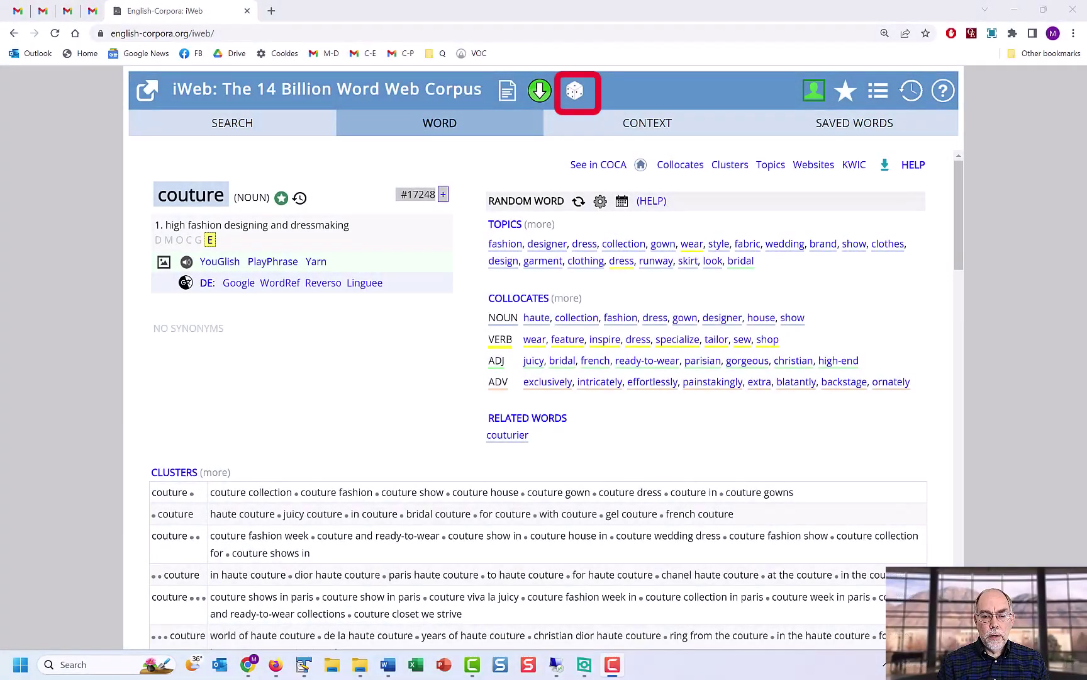
Load four random word pages in a row, ending on dorm.
left_click(574, 90)
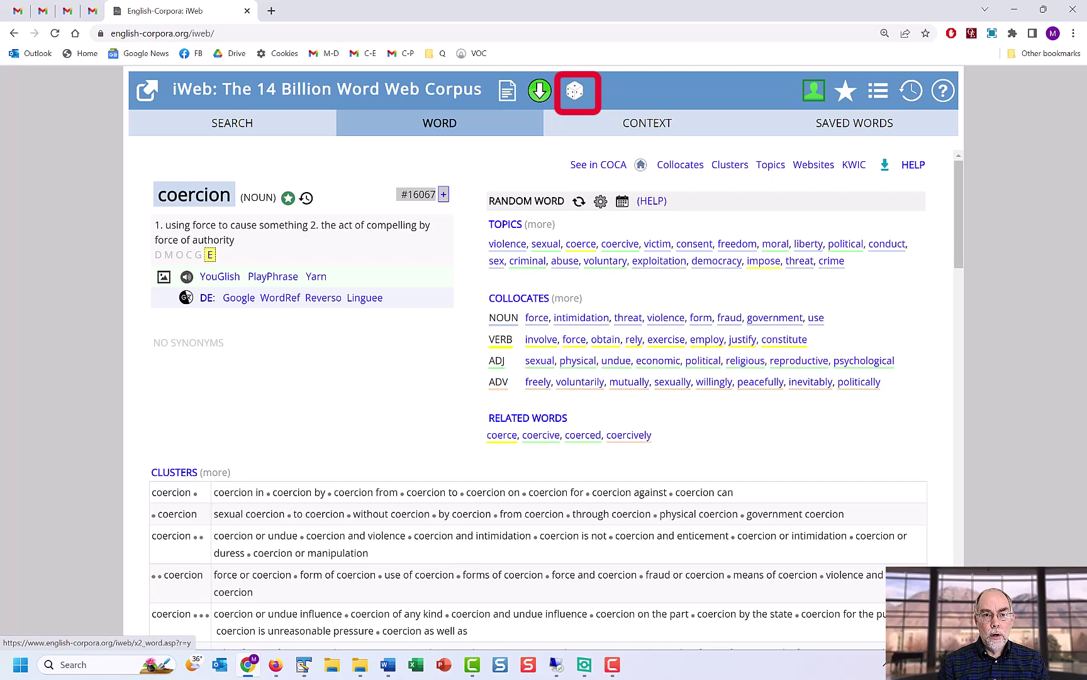
left_click(574, 91)
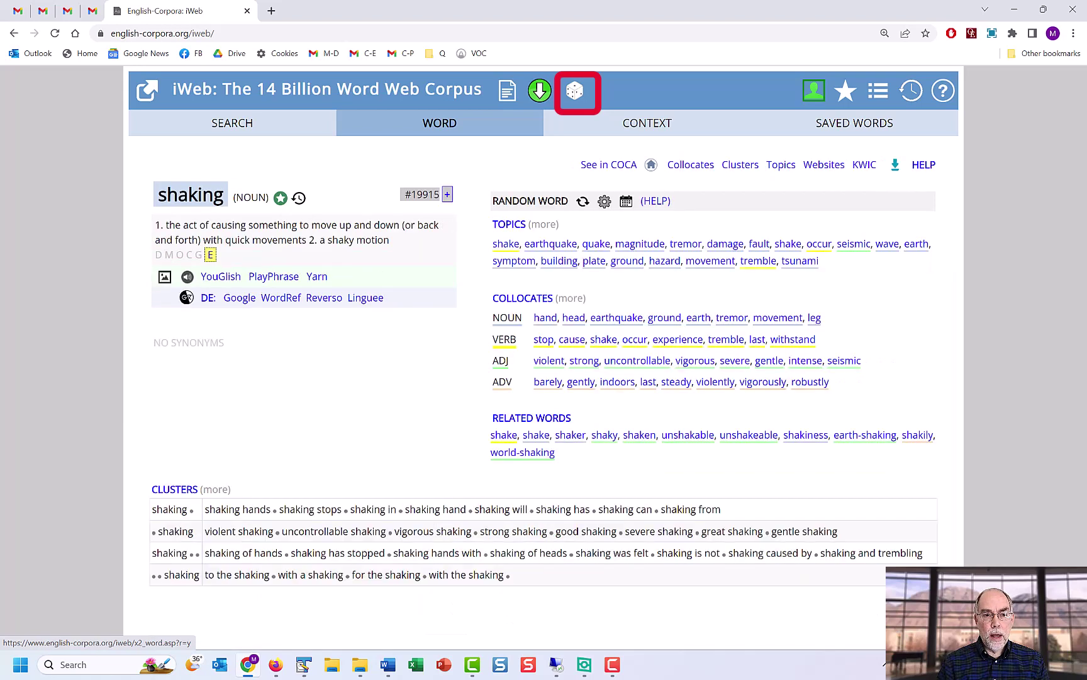
left_click(574, 91)
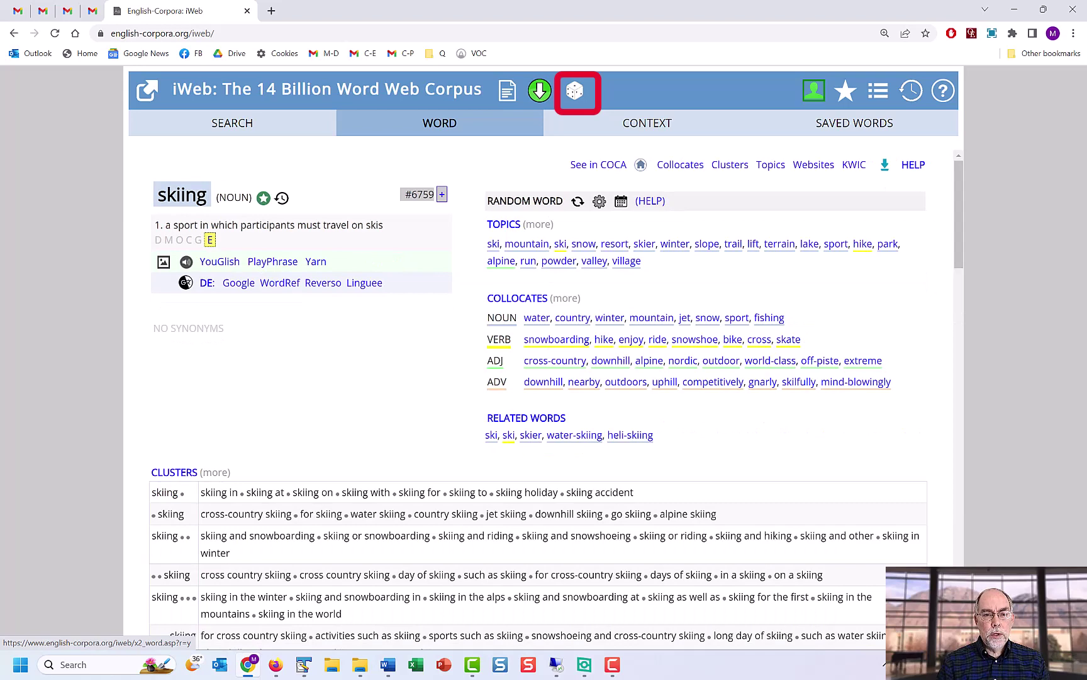
left_click(574, 91)
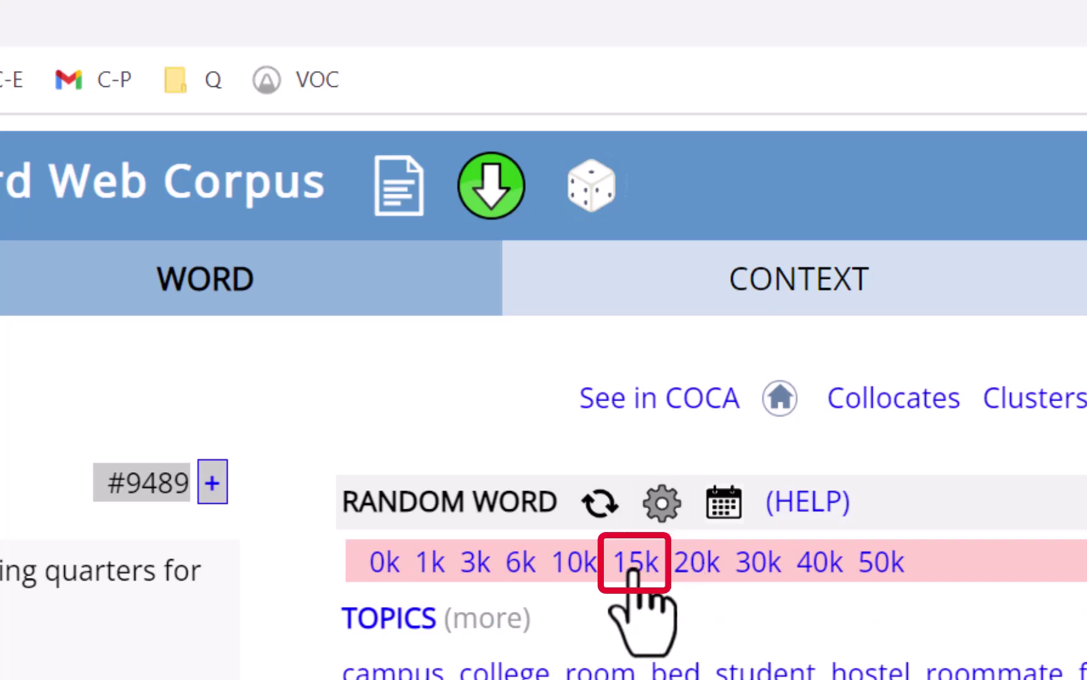
Draw several random words from the 15k frequency band, then bring up Words of the Day.
left_click(633, 571)
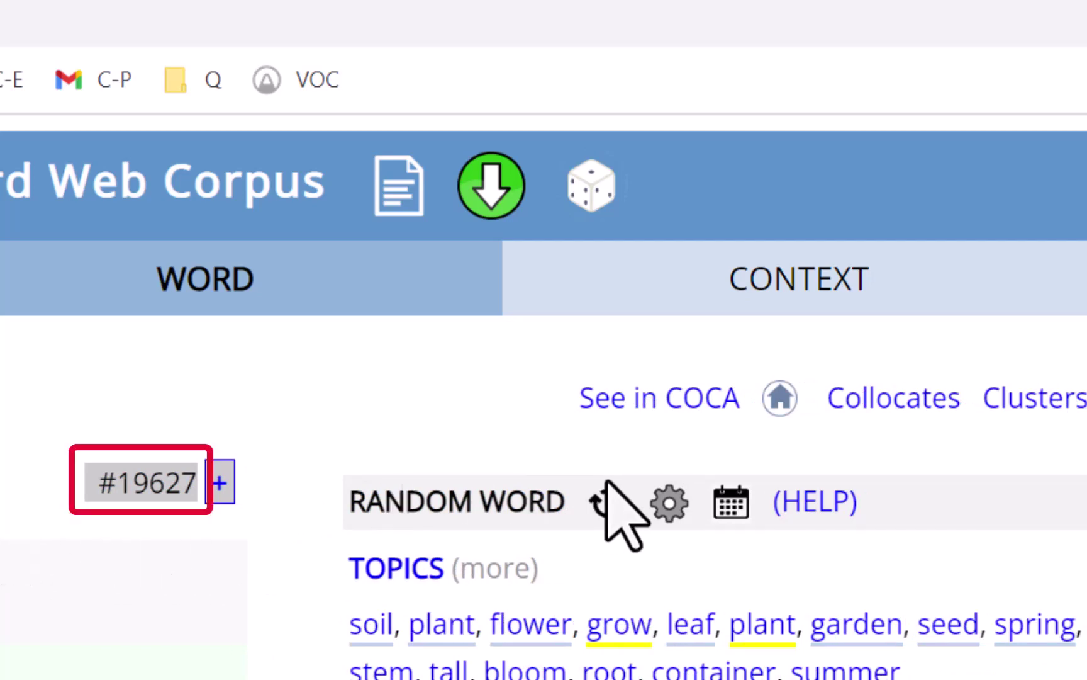
left_click(607, 501)
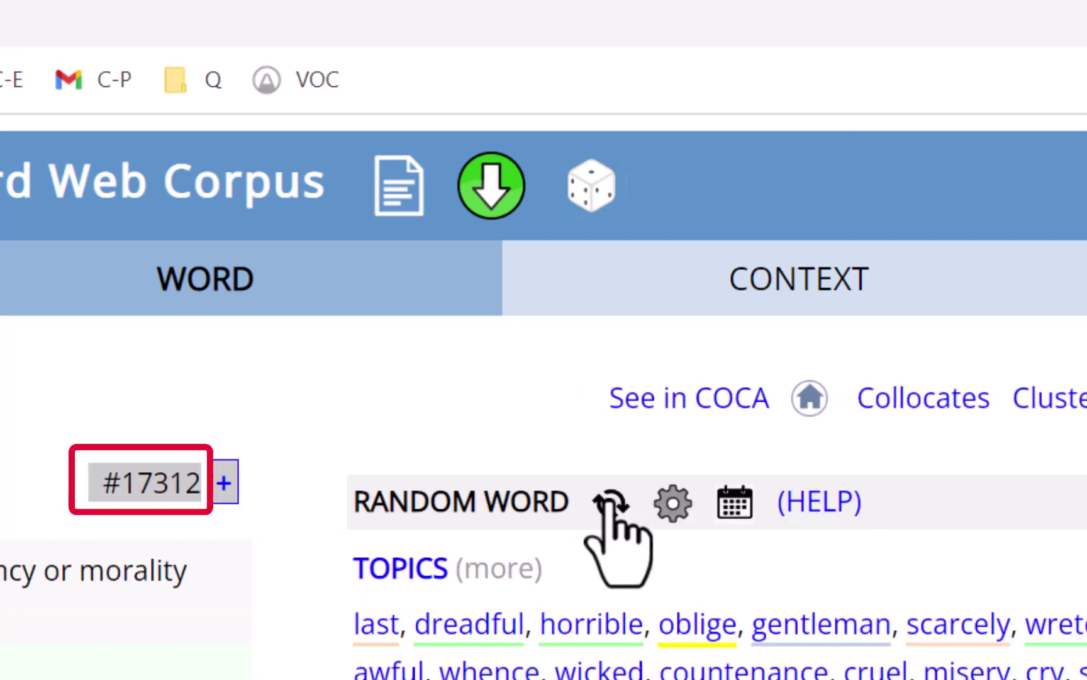
left_click(601, 502)
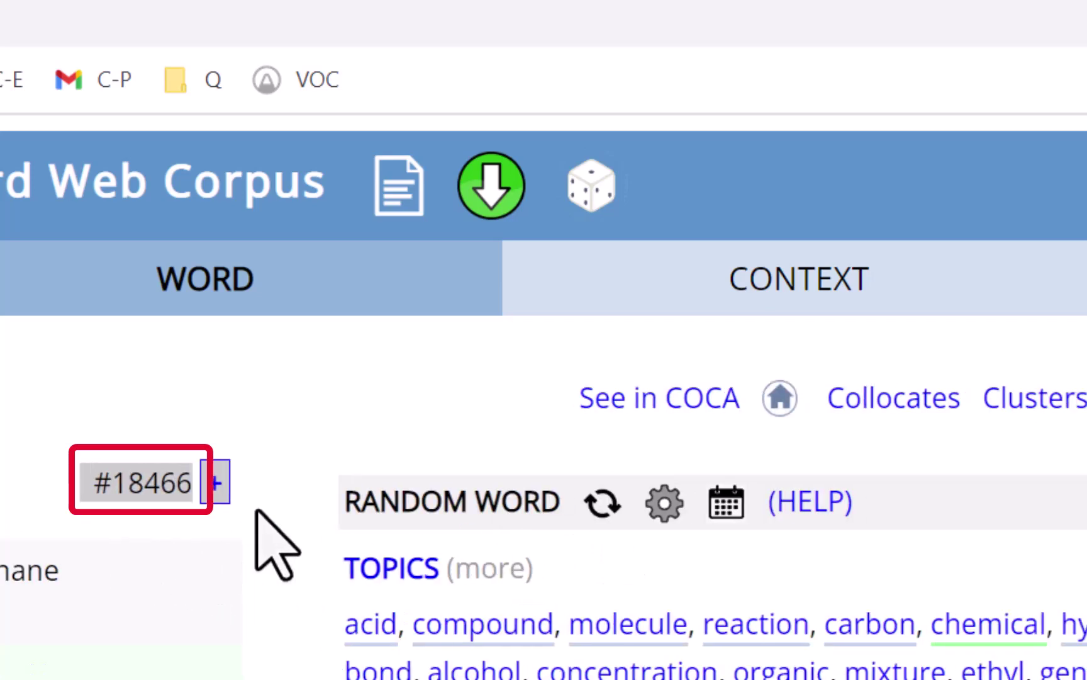
left_click(606, 501)
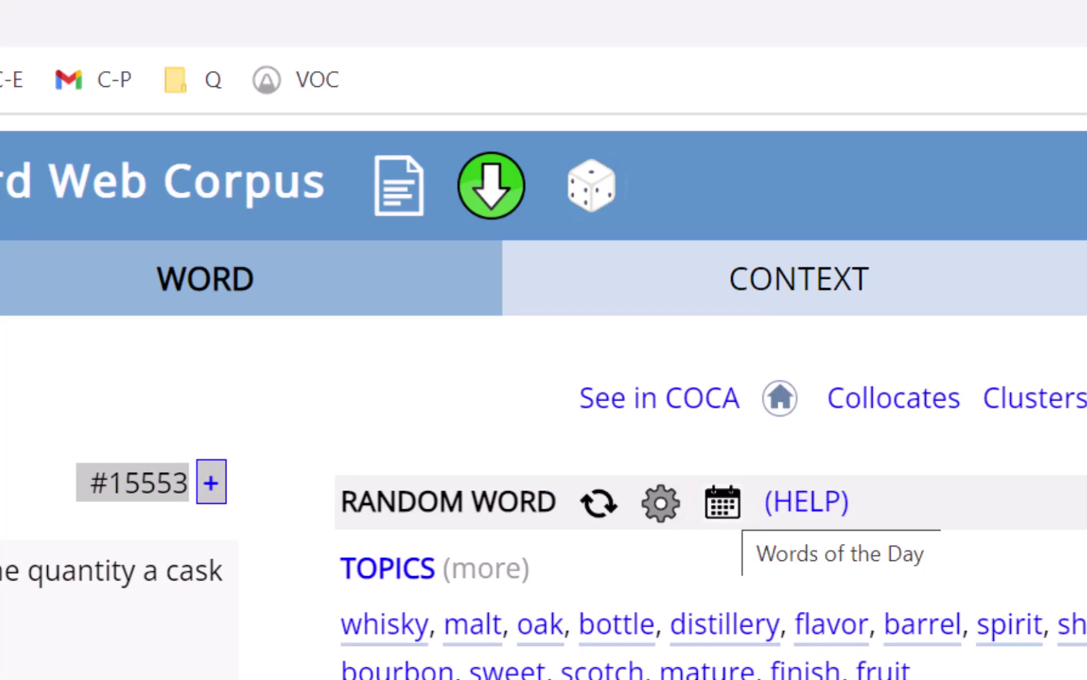
left_click(722, 501)
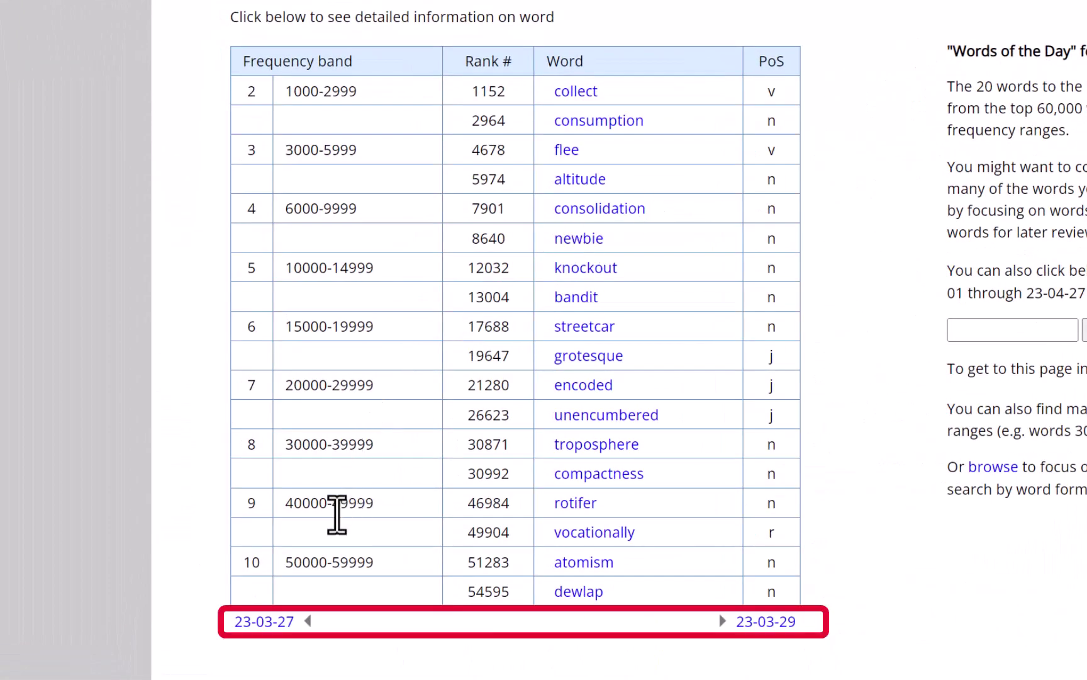
Step Words of the Day back three days, to 23-03-27.
left_click(265, 622)
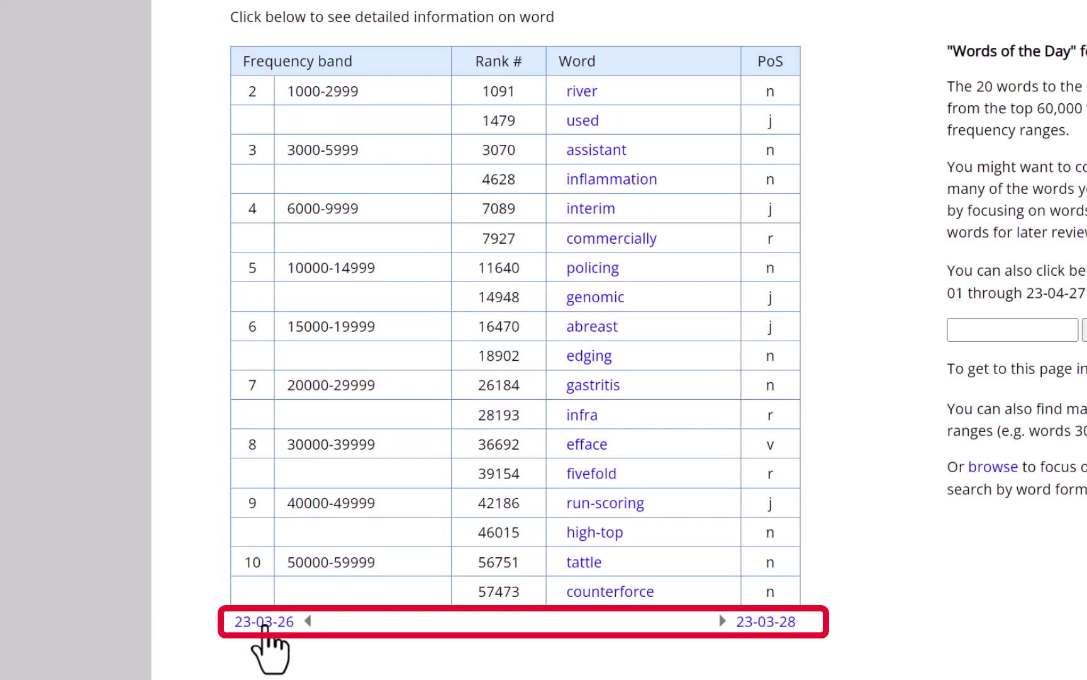
left_click(264, 623)
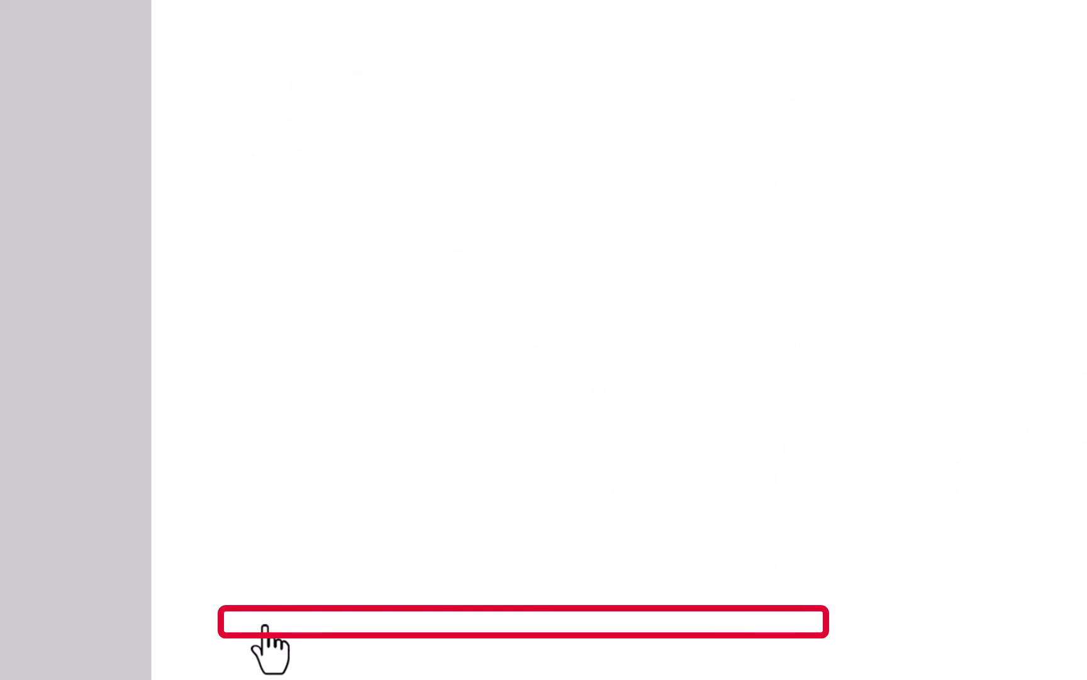
left_click(264, 623)
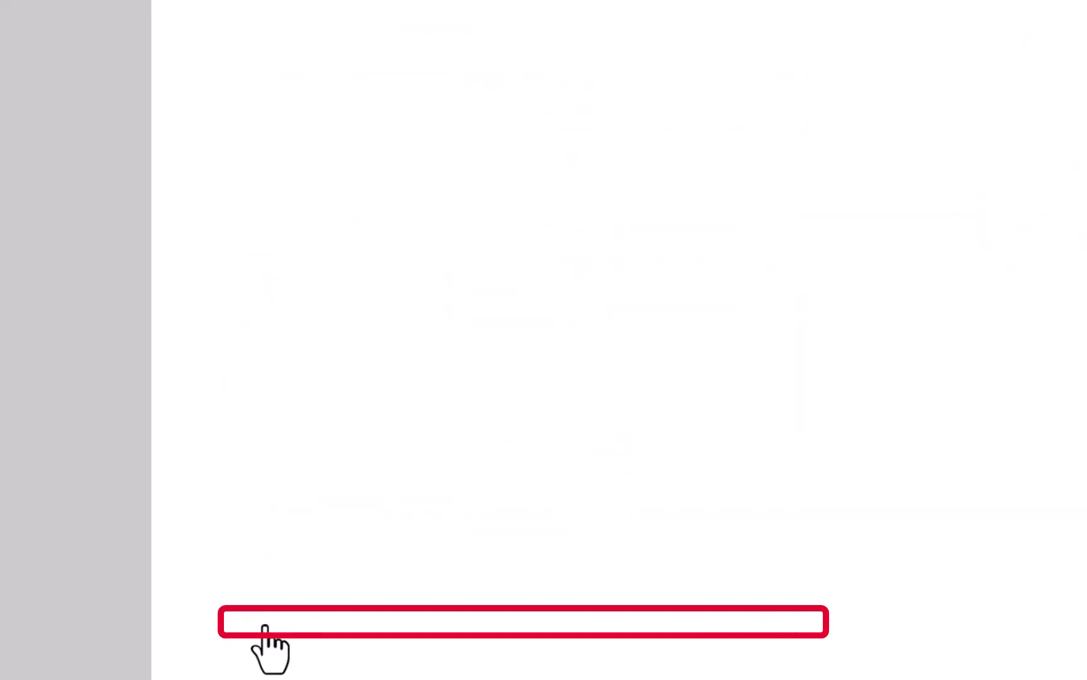